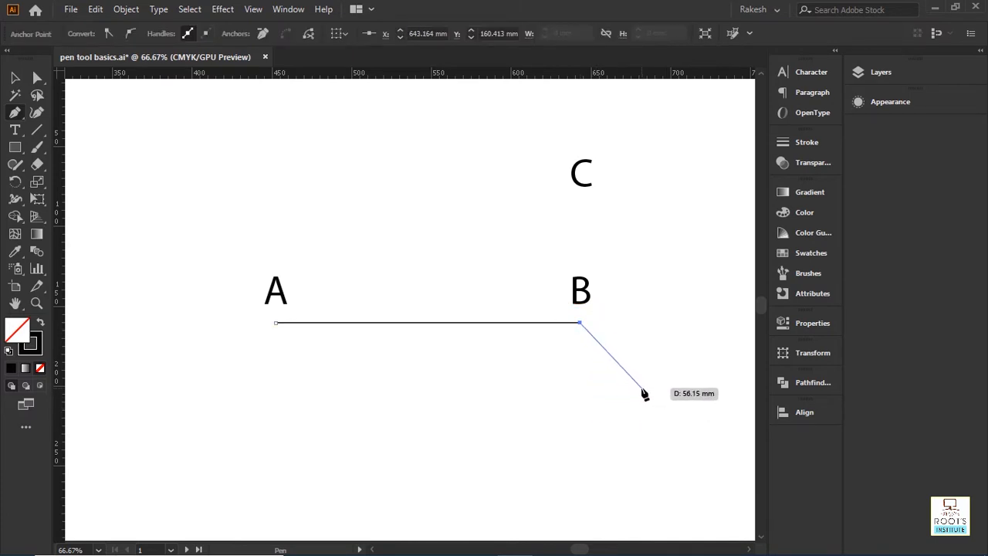
# Step: Finish the straight path between A and B as an open line and deselect it
pyautogui.press('ctrl')
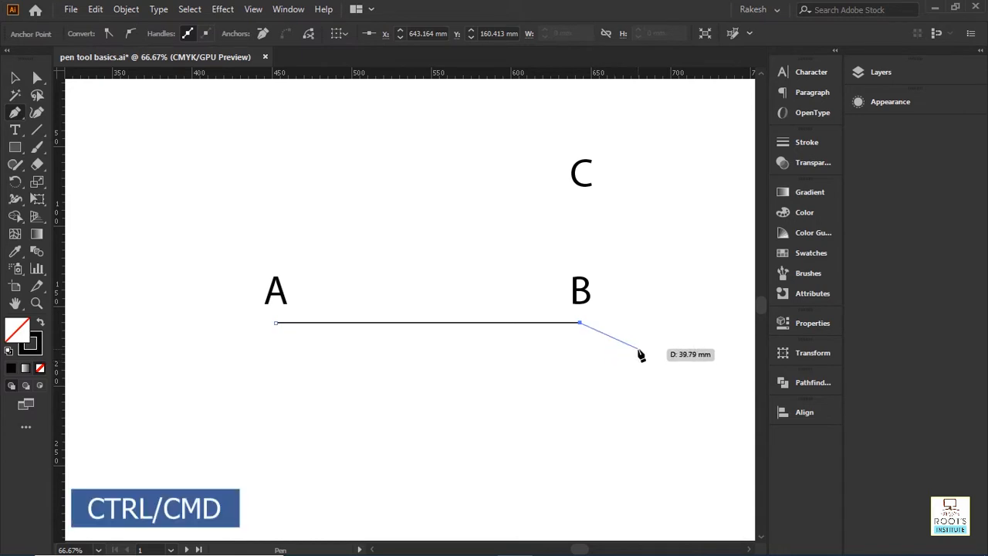
pyautogui.keyDown('ctrl'); pyautogui.click(641, 353); pyautogui.keyUp('ctrl')
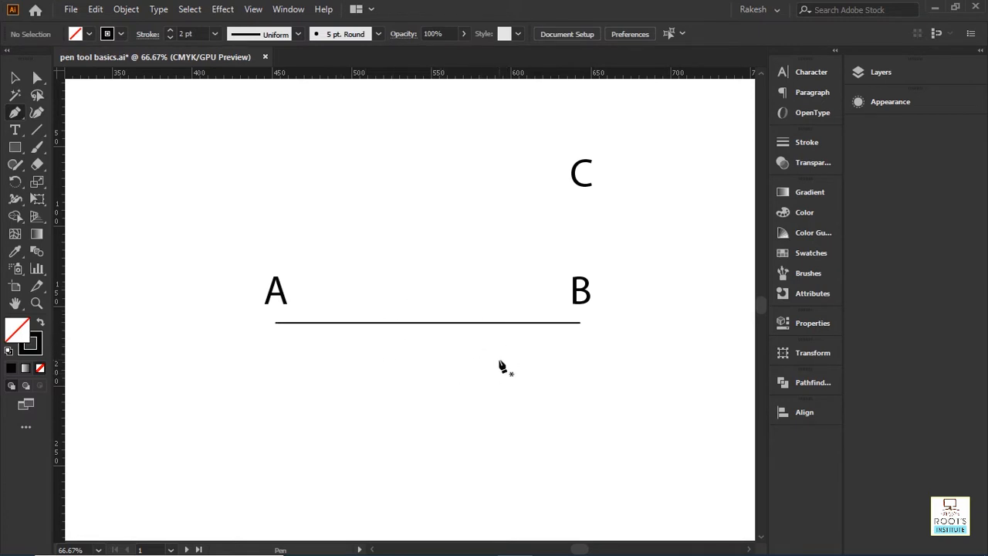
# Step: Draw an open curved path from below A to below B, then reshape the arc by repositioning the direction handles at B
pyautogui.click(275, 336)
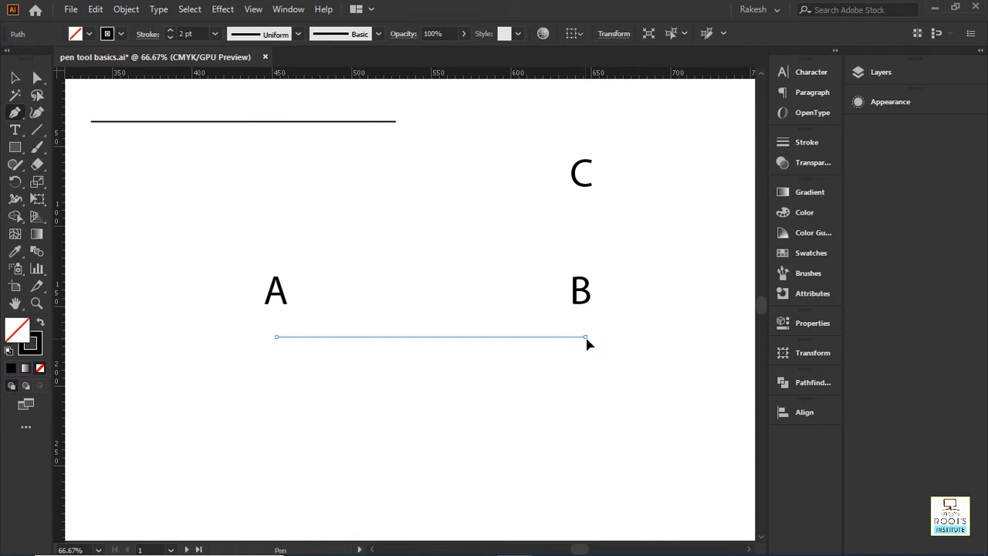
pyautogui.moveTo(589, 409); pyautogui.dragTo(592, 458)
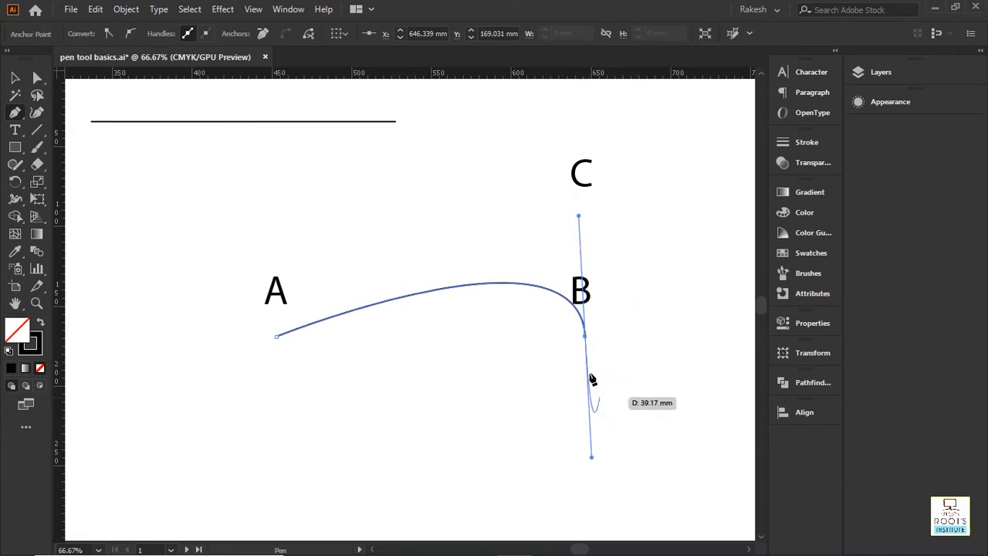
pyautogui.moveTo(591, 457); pyautogui.dragTo(662, 423)
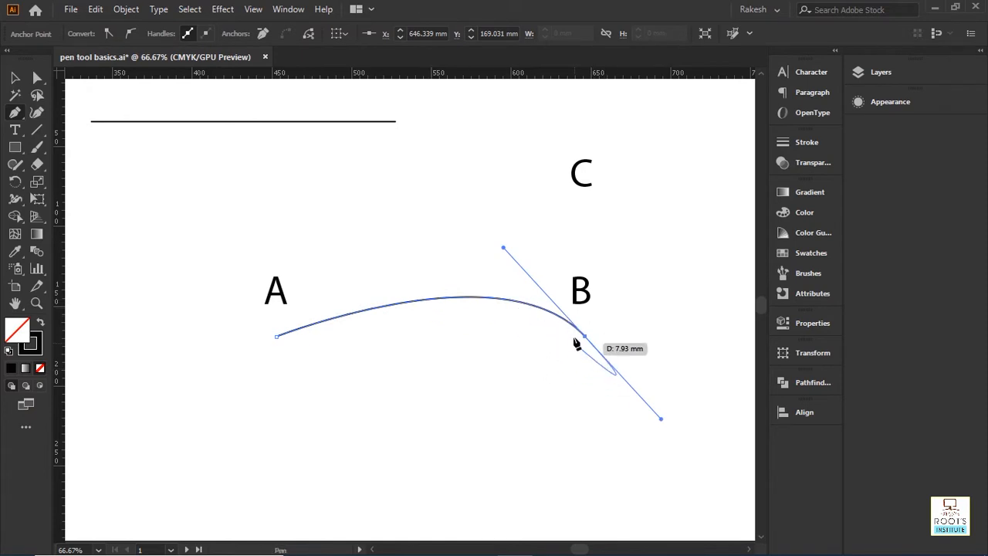
pyautogui.press('ctrl')
pyautogui.moveTo(503, 248); pyautogui.dragTo(439, 187)
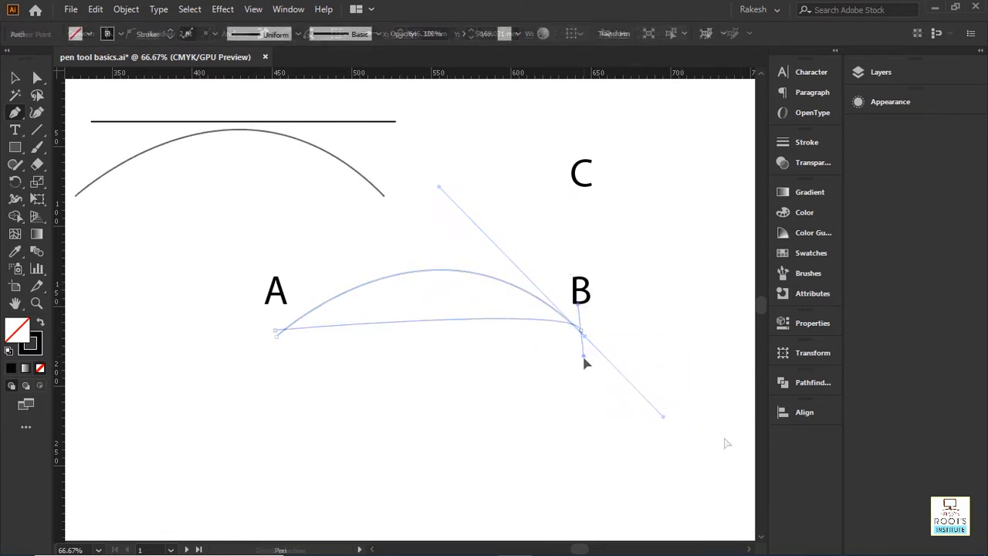
# Step: Draw a closed teardrop path with a corner at A and a smooth anchor below B, using long vertical handles
pyautogui.moveTo(584, 360); pyautogui.dragTo(586, 487)
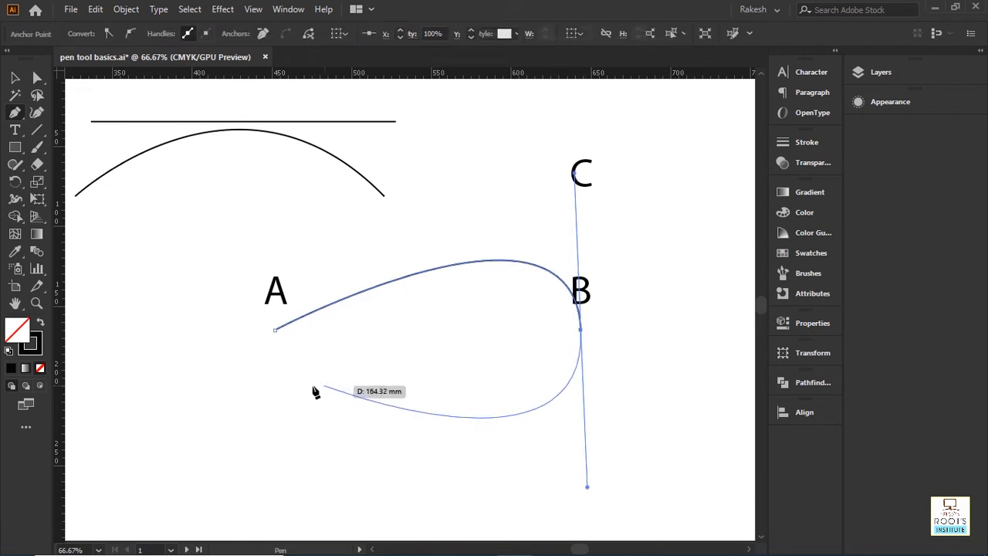
pyautogui.click(276, 331)
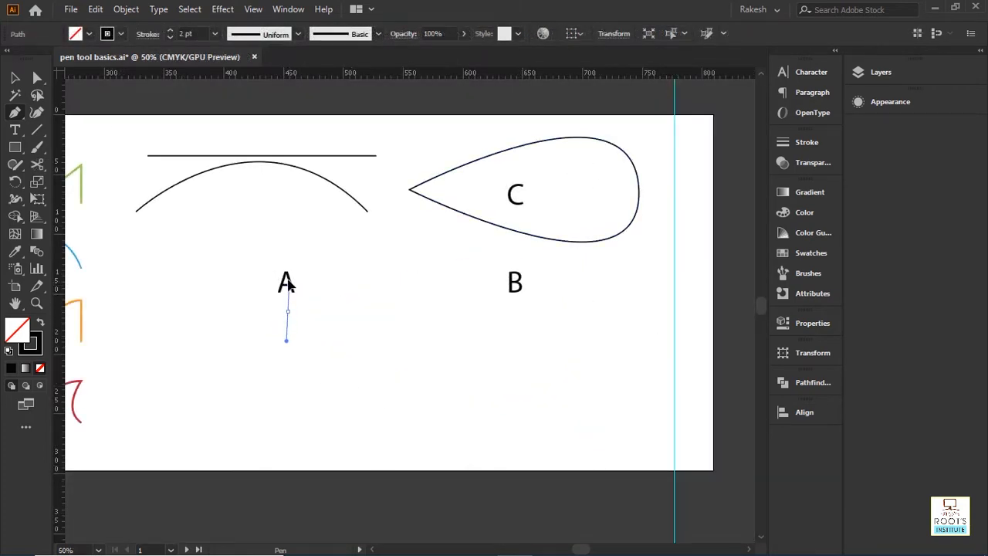
# Step: Draw an open arch from A to B with long vertical handles at both end anchors, then end the path
pyautogui.moveTo(287, 225)
pyautogui.mouseDown()
pyautogui.moveTo(288, 214)
pyautogui.moveTo(267, 243)
pyautogui.moveTo(286, 217)
pyautogui.mouseUp()
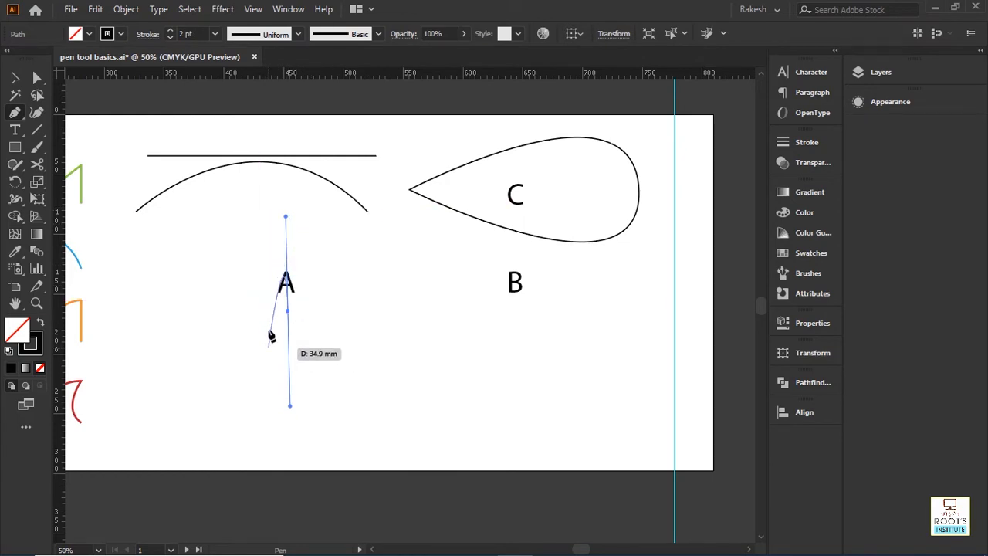
pyautogui.moveTo(514, 305); pyautogui.dragTo(514, 333)
pyautogui.moveTo(512, 377); pyautogui.dragTo(513, 399)
pyautogui.press('Escape')
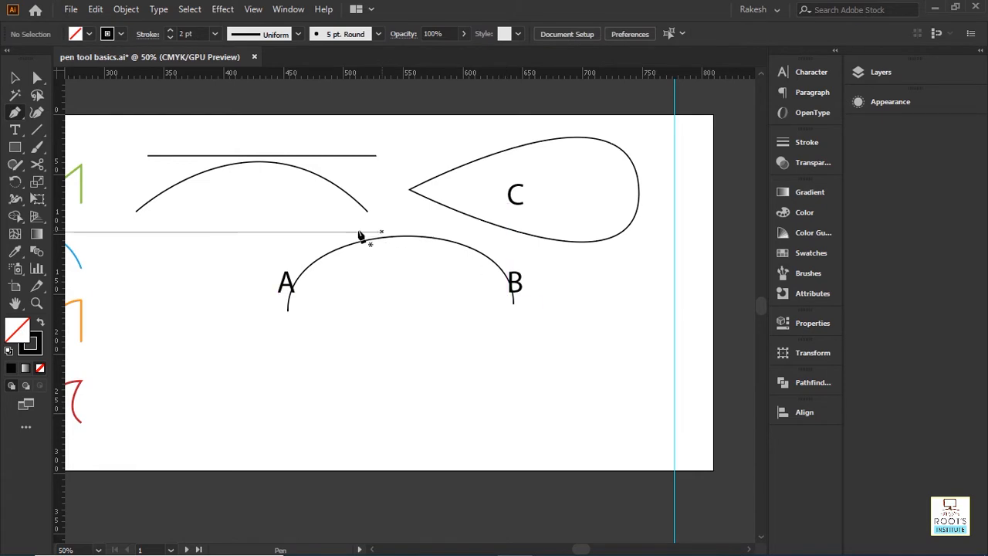
# Step: Draw a second open arch below the first, giving both end anchors long vertical handles
pyautogui.click(287, 368)
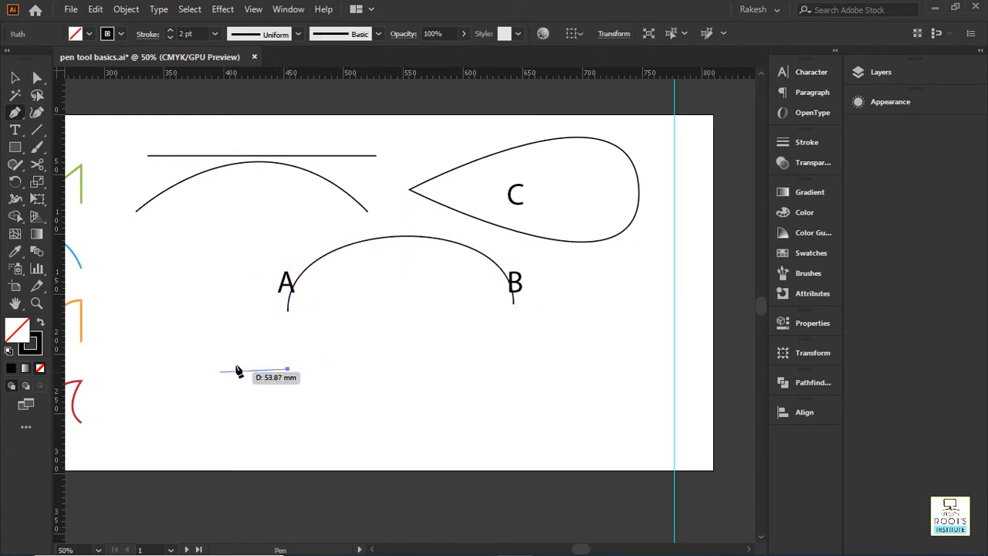
pyautogui.keyDown('ctrl'); pyautogui.click(350, 362); pyautogui.keyUp('ctrl')
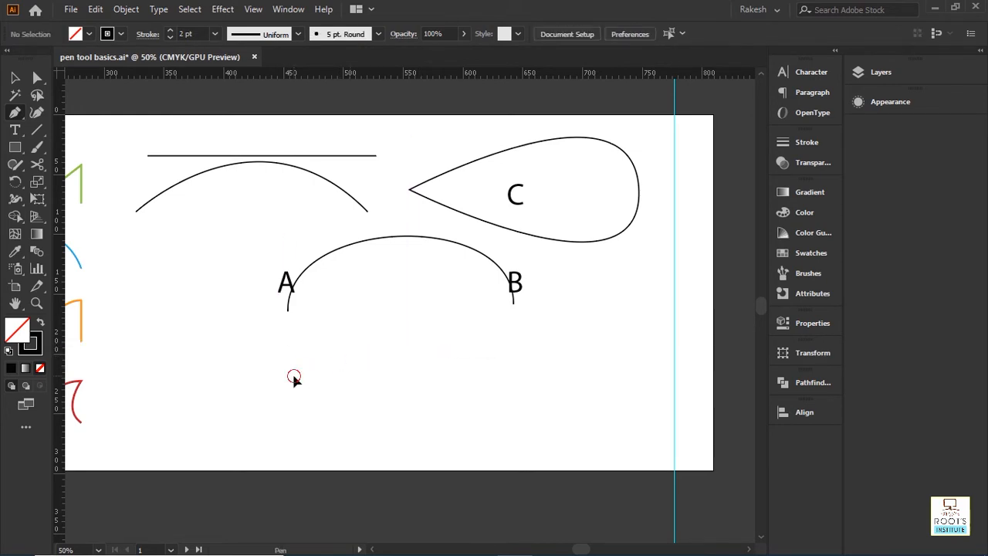
pyautogui.moveTo(294, 262); pyautogui.dragTo(293, 259)
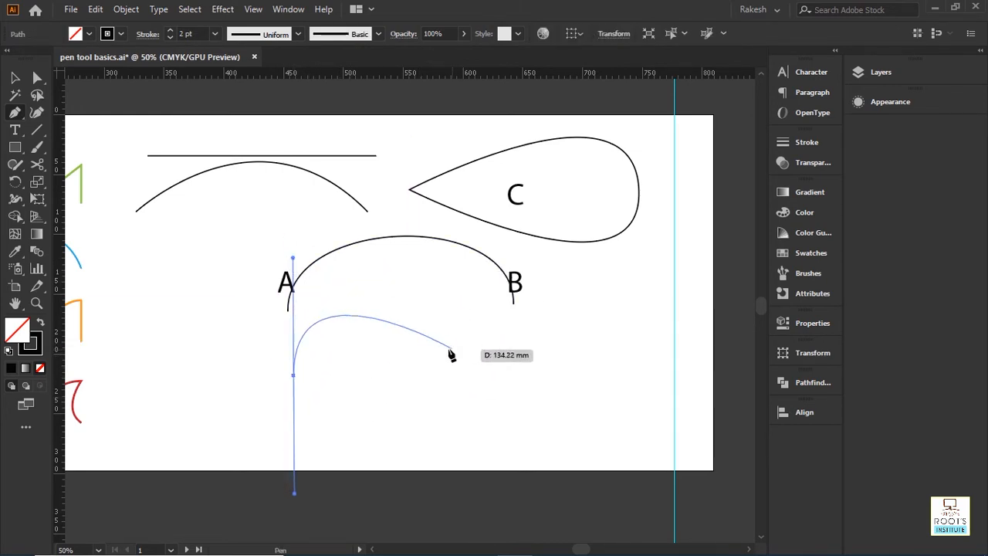
pyautogui.moveTo(514, 353); pyautogui.dragTo(511, 453)
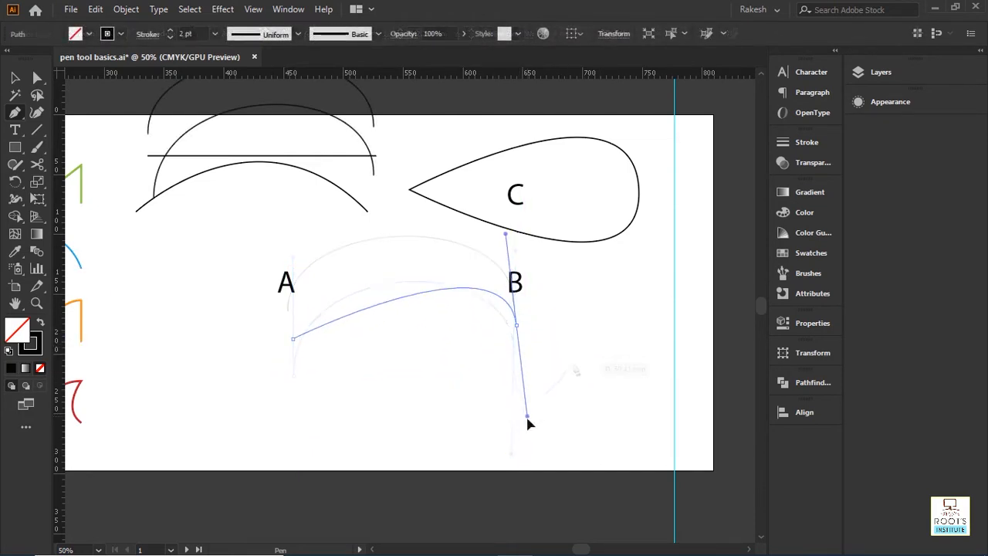
# Step: Draw a curve from below A to below B and lengthen its upper direction handle to a point above C
pyautogui.moveTo(530, 419); pyautogui.dragTo(532, 440)
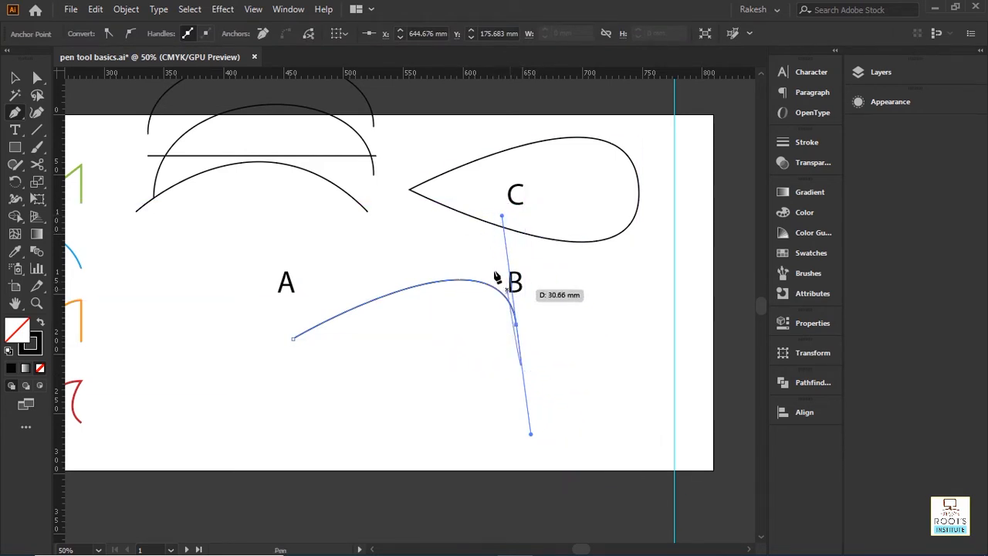
pyautogui.press('ctrl')
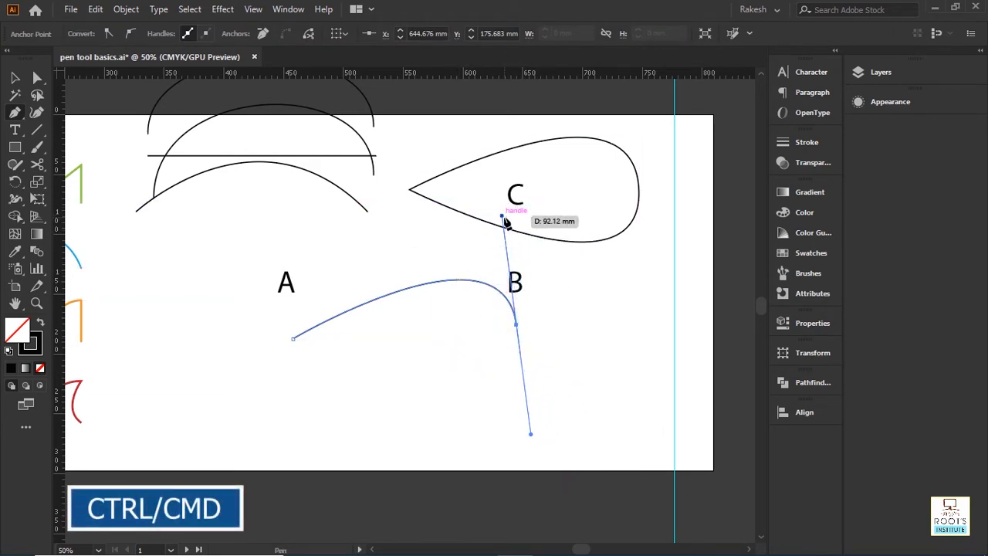
pyautogui.moveTo(503, 218); pyautogui.dragTo(488, 149)
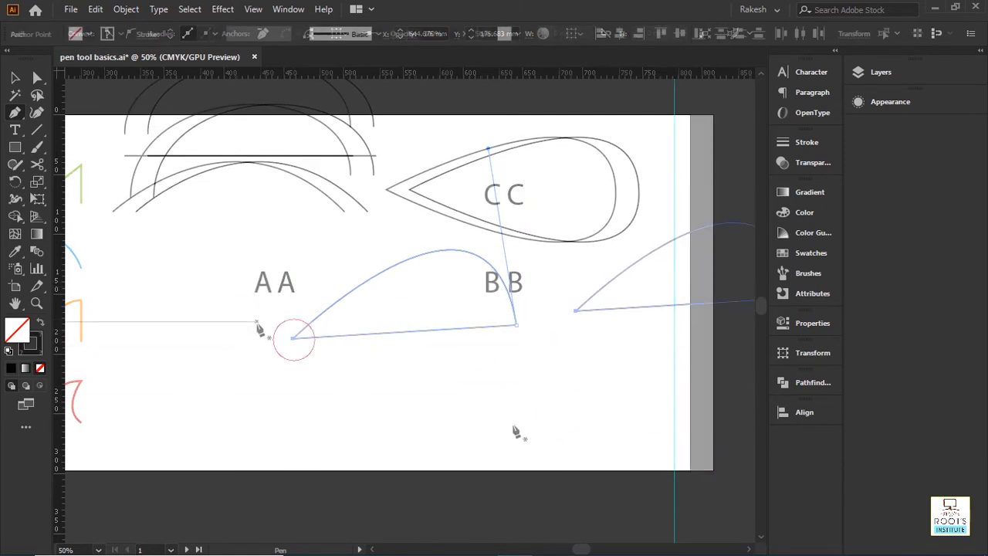
# Step: Draw a curve from A to B, remove the outgoing handle at B, and close the path at A with a curved segment
pyautogui.click(259, 320)
pyautogui.moveTo(491, 325); pyautogui.dragTo(494, 339)
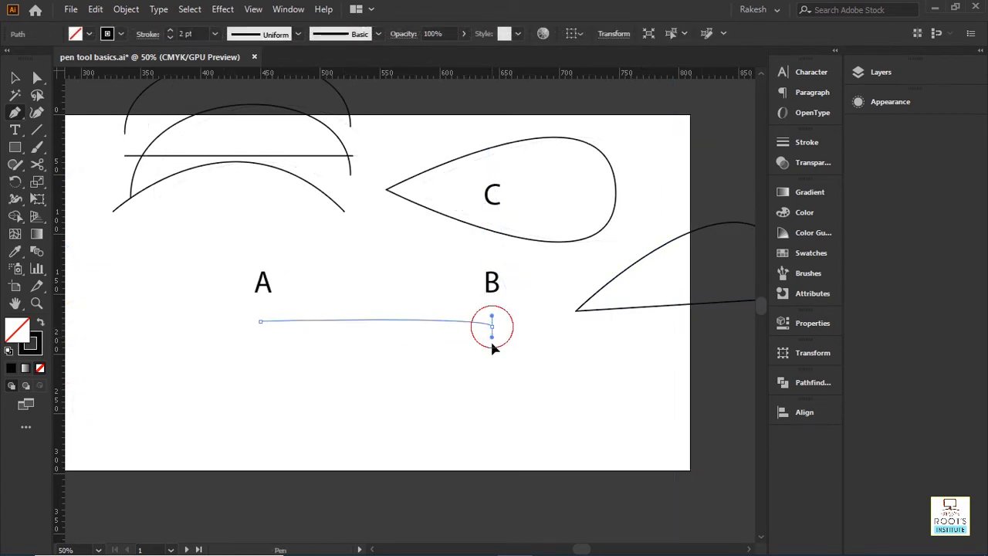
pyautogui.moveTo(494, 398); pyautogui.dragTo(494, 456)
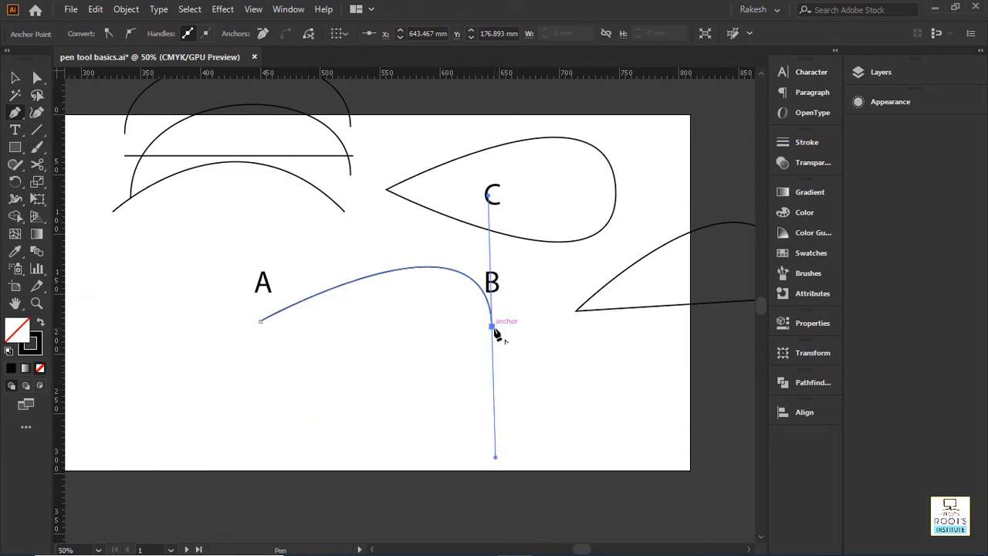
pyautogui.click(493, 327)
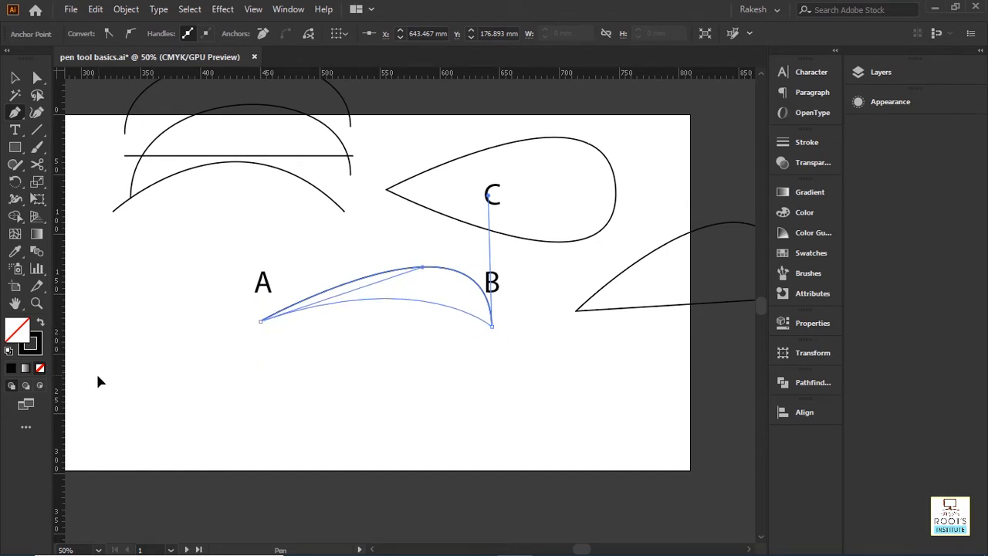
pyautogui.click(260, 321)
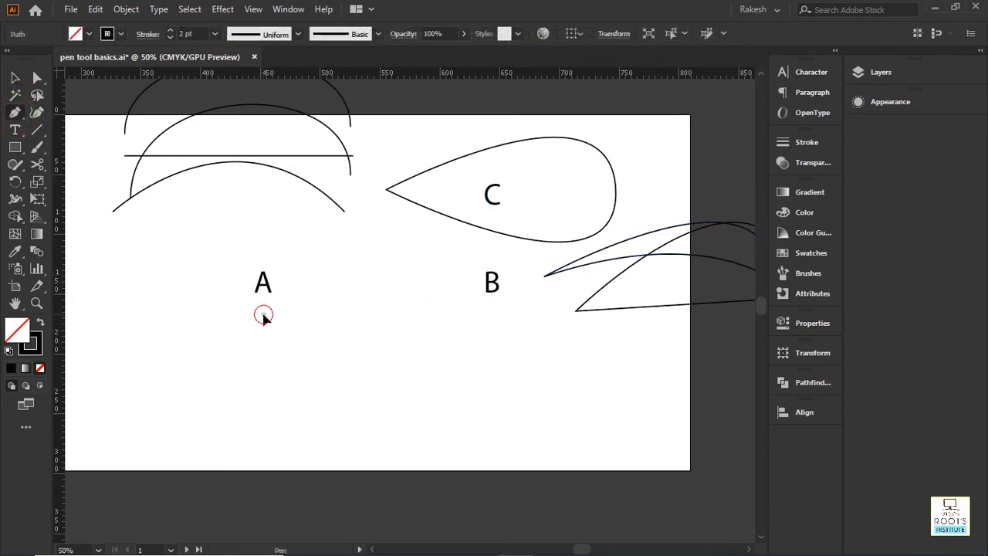
# Step: Draw a closed shape from A to B with a curved top and straight base, and move it to the artboard's lower-right edge
pyautogui.moveTo(492, 316); pyautogui.dragTo(372, 402)
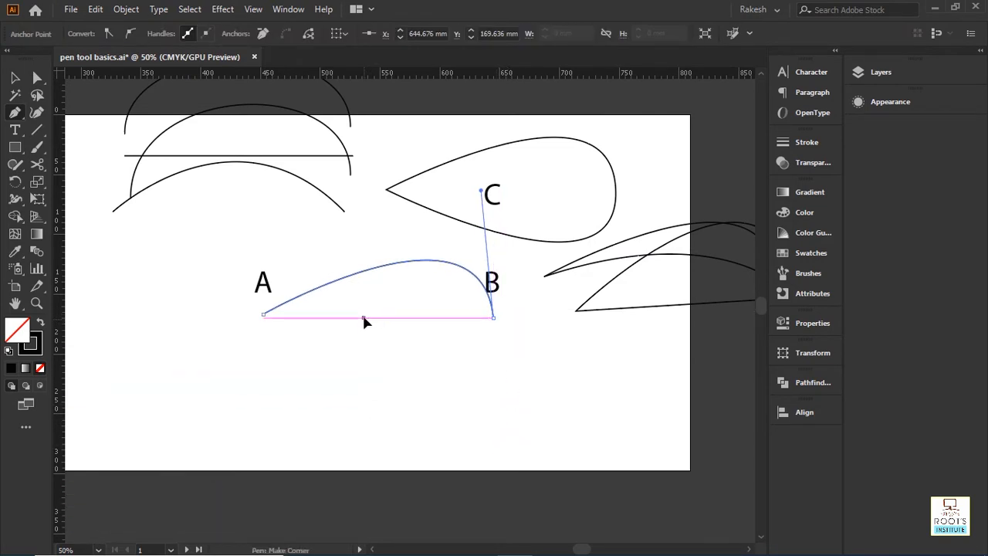
pyautogui.click(264, 314)
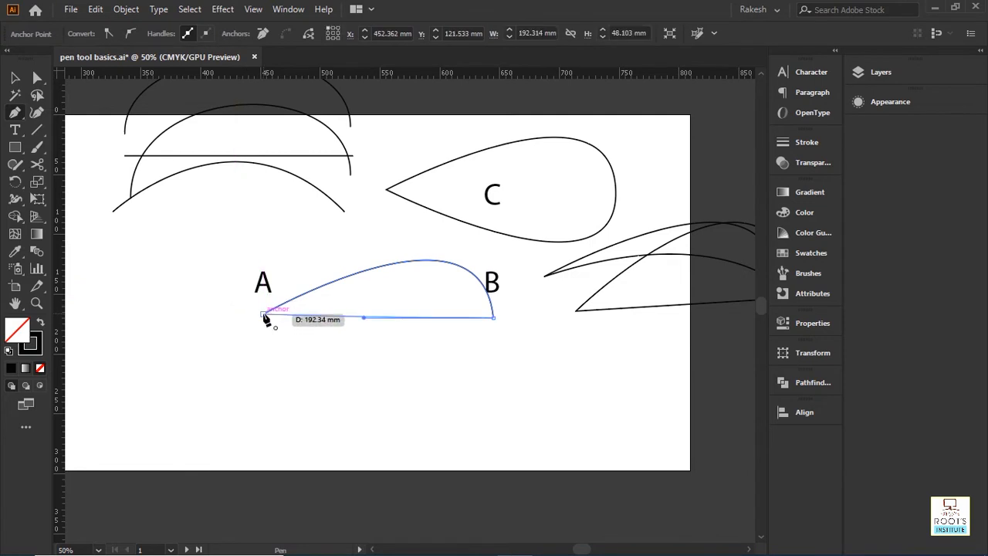
pyautogui.press('v')
pyautogui.moveTo(441, 261); pyautogui.dragTo(740, 388)
# Step: Start a new path with the Pen tool below A and place a smooth anchor point below B
pyautogui.click(15, 112)
pyautogui.click(262, 311)
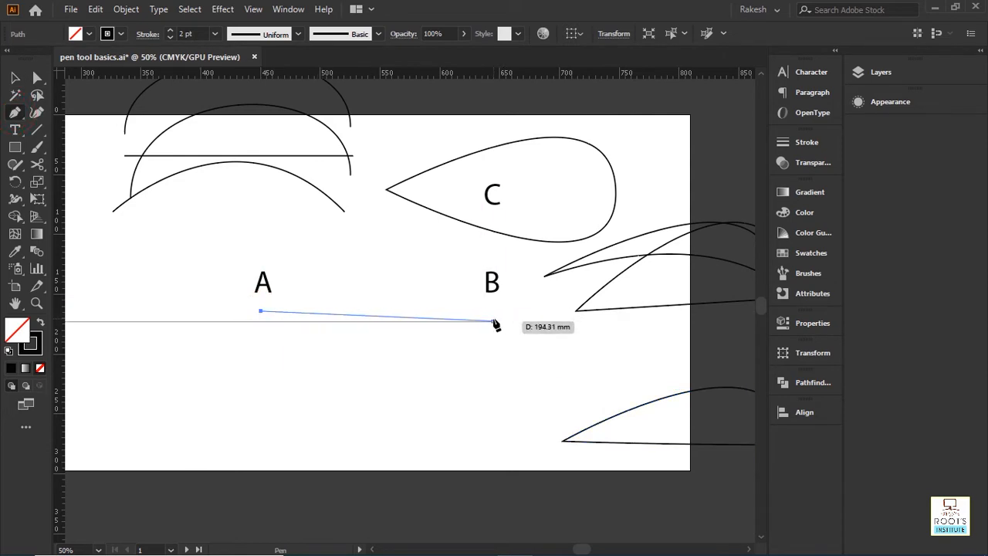
pyautogui.moveTo(493, 314); pyautogui.dragTo(459, 310)
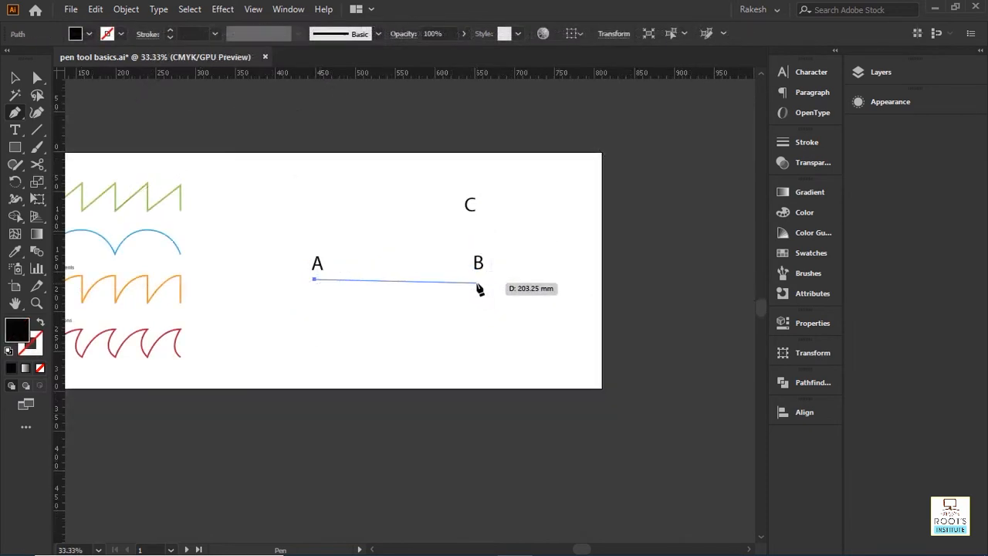
# Step: Draw a curve from A, relocating the second anchor from B to C while placing it, and swap the fill and stroke colors
pyautogui.moveTo(478, 283); pyautogui.dragTo(499, 319)
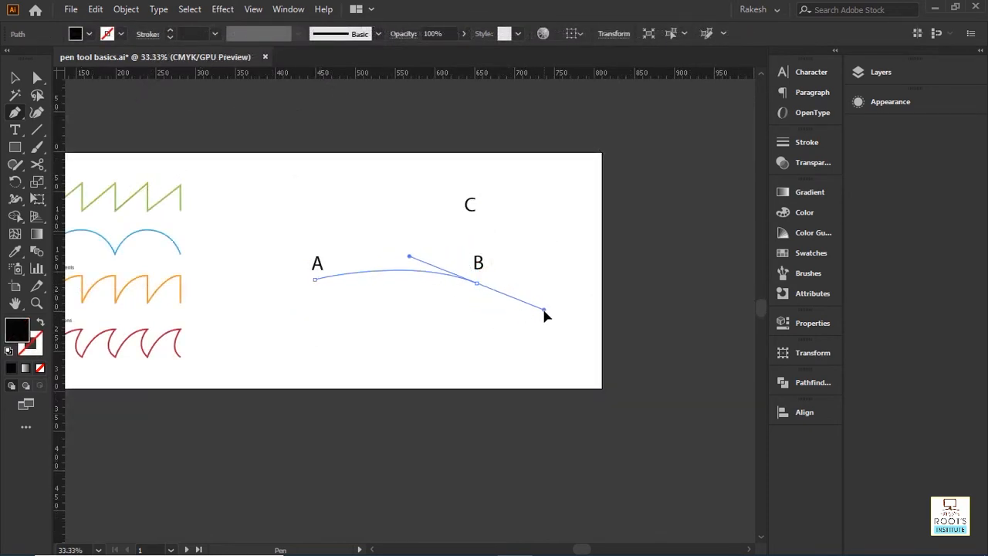
pyautogui.moveTo(545, 246); pyautogui.dragTo(581, 217)
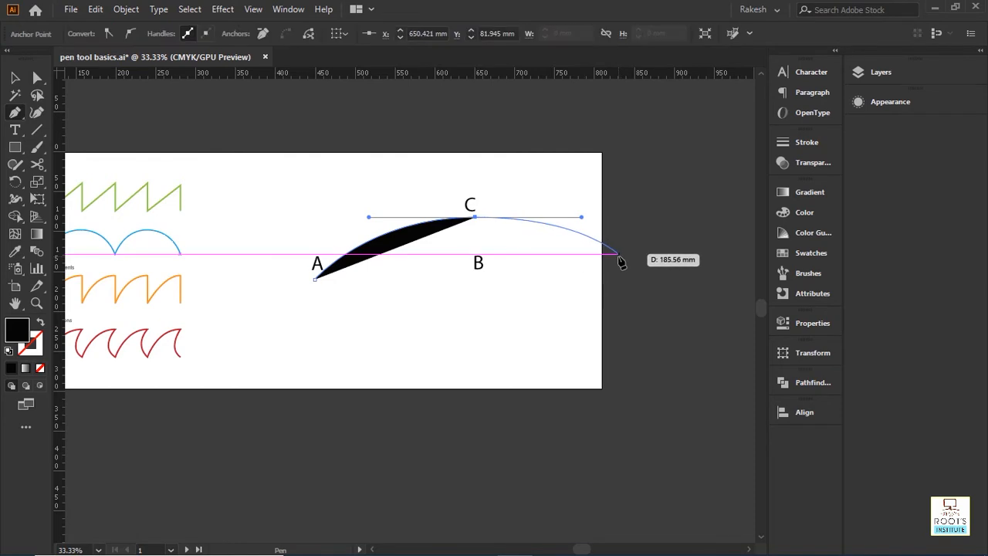
pyautogui.hotkey('shift', 'x')
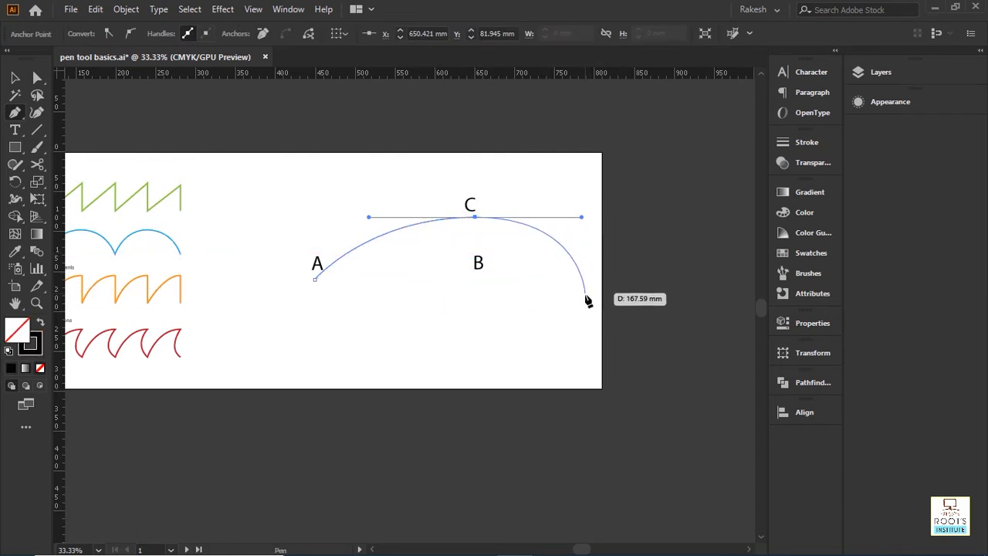
# Step: Draw a second open curve below A and B with a smooth end anchor, then end the path
pyautogui.click(314, 338)
pyautogui.moveTo(484, 318); pyautogui.dragTo(604, 332)
pyautogui.press('Escape')
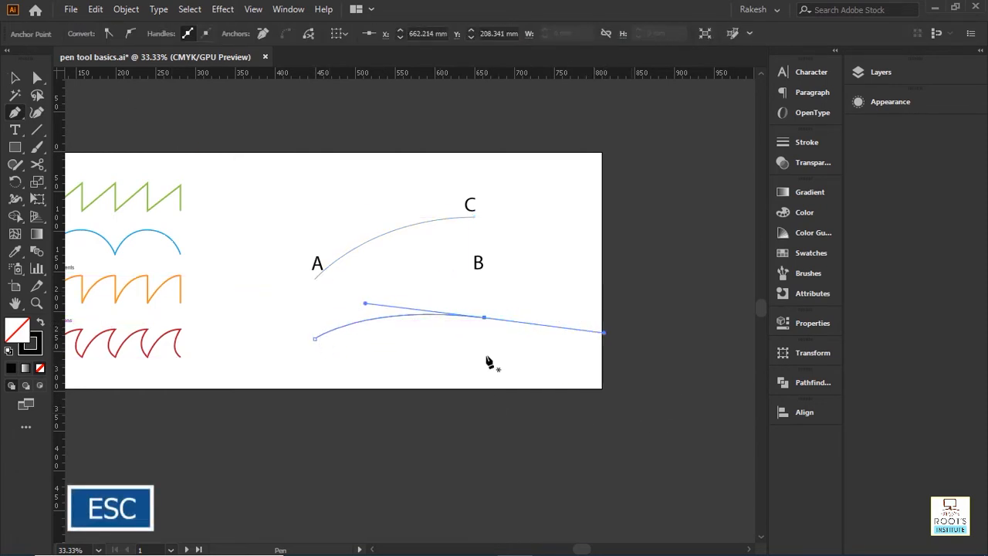
# Step: Draw an open zigzag of straight segments below A and B, and delete the whole path
pyautogui.click(14, 77)
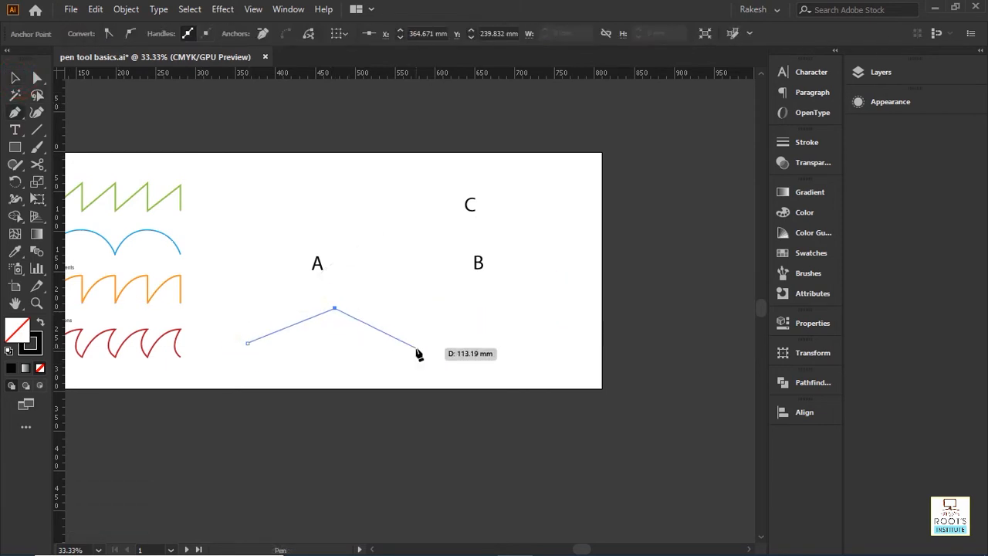
pyautogui.click(416, 348)
pyautogui.click(498, 308)
pyautogui.click(538, 348)
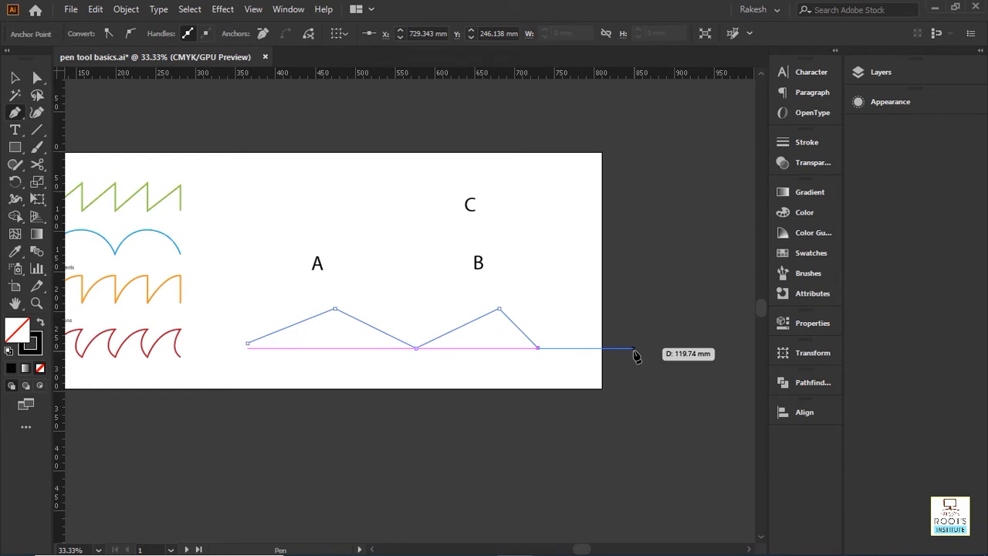
pyautogui.press('BackSpace')
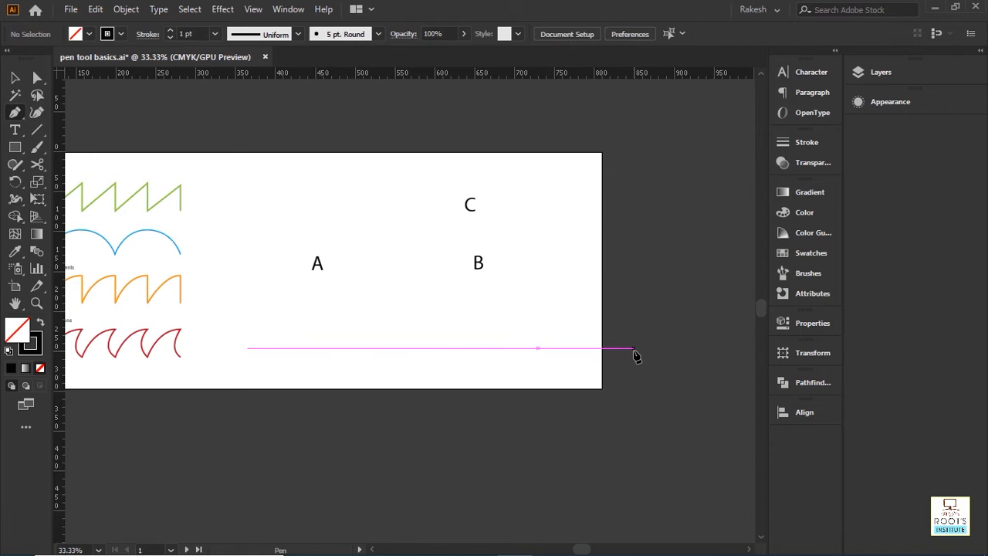
# Step: Draw a zigzag path of seven corner anchor points across the artboard below A and B
pyautogui.click(260, 343)
pyautogui.click(358, 293)
pyautogui.click(416, 338)
pyautogui.click(473, 303)
pyautogui.click(516, 343)
pyautogui.click(568, 296)
pyautogui.click(601, 345)
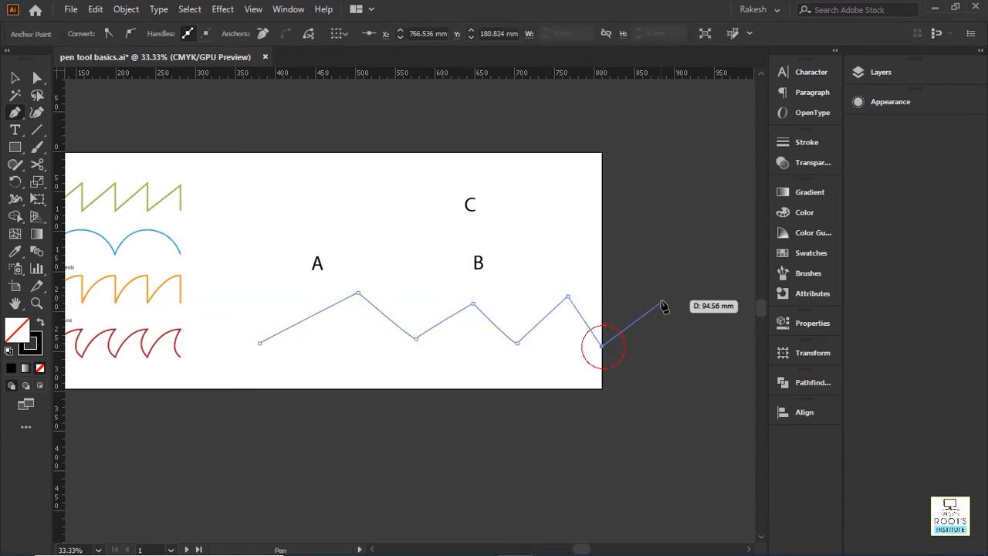
# Step: Undo the last six anchor points of the zigzag path one at a time
pyautogui.hotkey('ctrl', 'z')
pyautogui.hotkey('ctrl', 'z')
pyautogui.hotkey('ctrl', 'z')
pyautogui.hotkey('ctrl', 'z')
pyautogui.hotkey('ctrl', 'z')
pyautogui.hotkey('ctrl', 'z')
# Step: Redraw the zigzag with seven more corner points reaching the artboard's right edge, and delete the entire path
pyautogui.click(325, 304)
pyautogui.click(395, 359)
pyautogui.click(473, 298)
pyautogui.click(508, 348)
pyautogui.click(552, 297)
pyautogui.click(577, 350)
pyautogui.click(606, 289)
pyautogui.press('Delete')
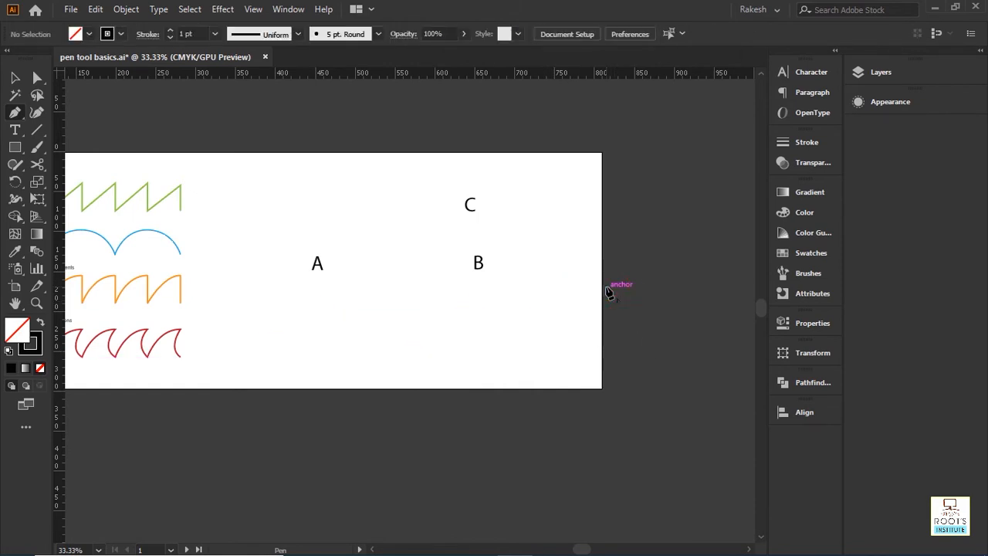
# Step: Draw a curved segment below A and B, trying different handle directions and lengths on its second anchor point
pyautogui.click(280, 357)
pyautogui.moveTo(371, 307); pyautogui.dragTo(454, 315)
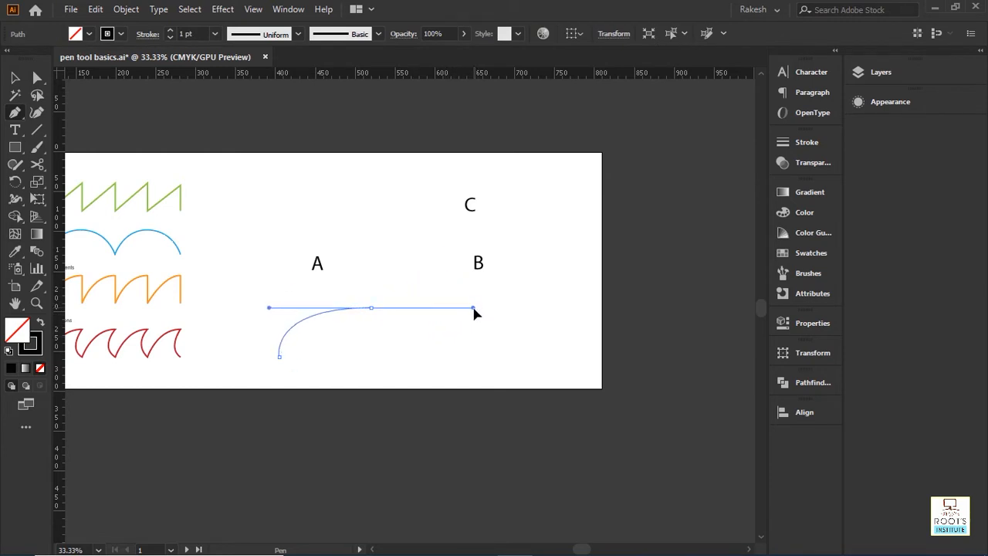
pyautogui.moveTo(454, 285); pyautogui.dragTo(419, 327)
pyautogui.moveTo(484, 331); pyautogui.dragTo(453, 247)
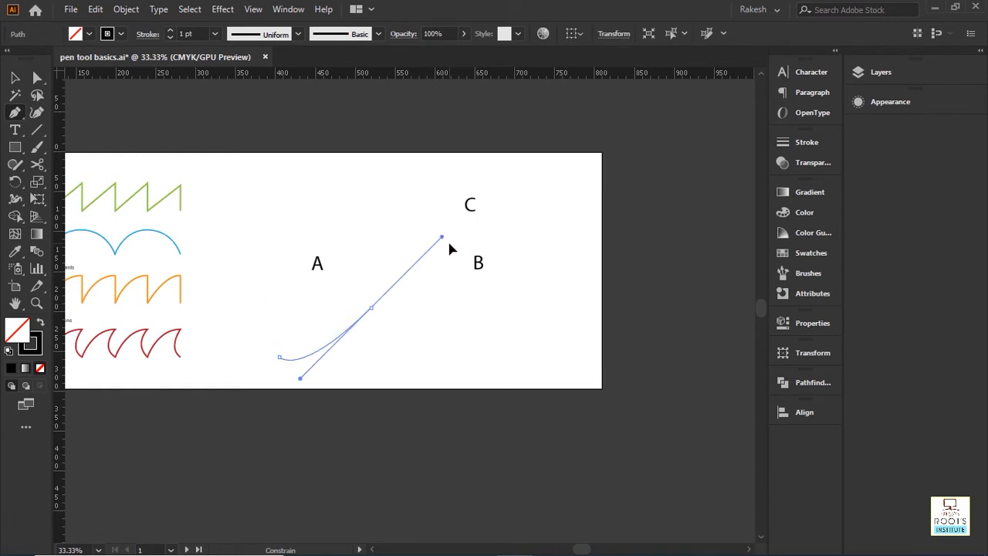
pyautogui.moveTo(449, 243); pyautogui.dragTo(311, 238)
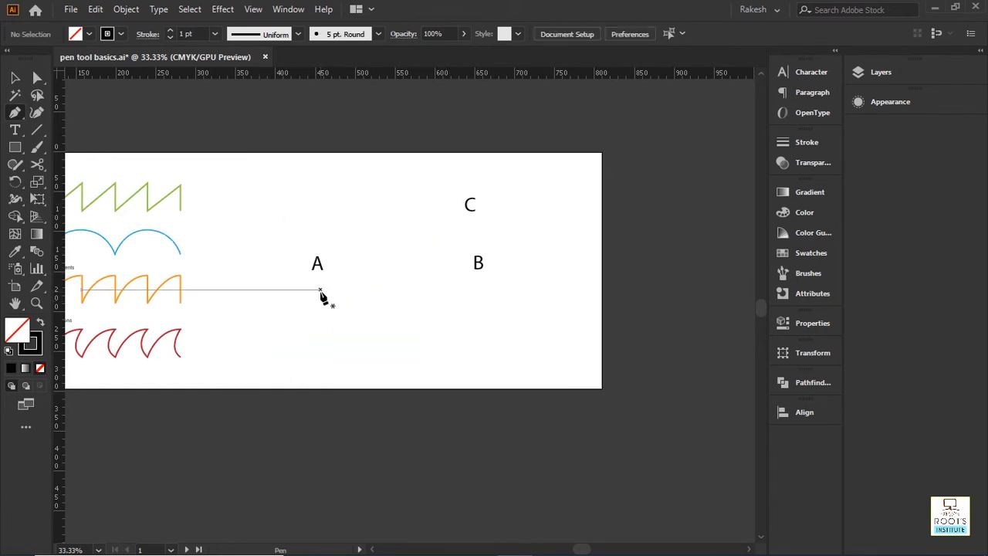
# Step: Draw a closed two-point path between A and B, bending one segment upward and the other downward into a lens shape
pyautogui.click(316, 289)
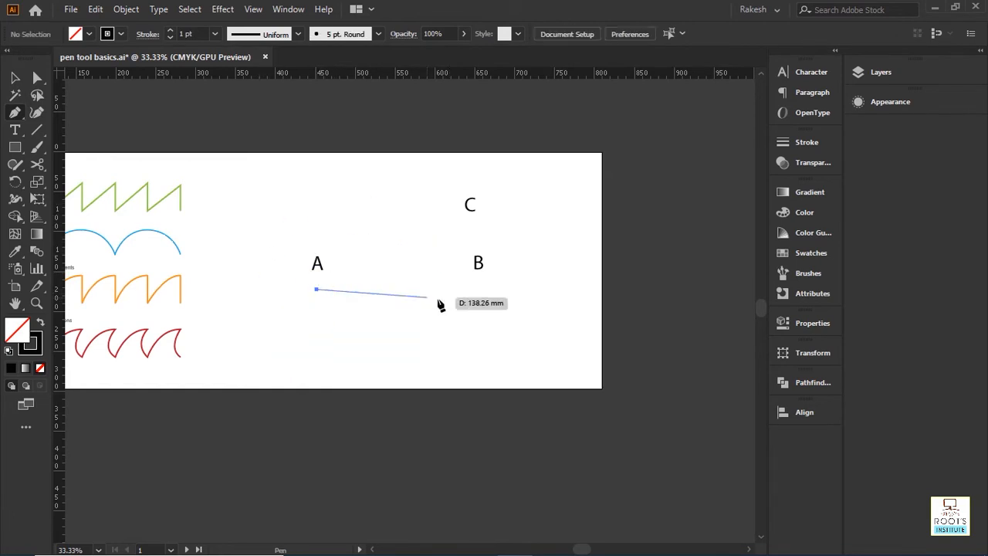
pyautogui.click(482, 289)
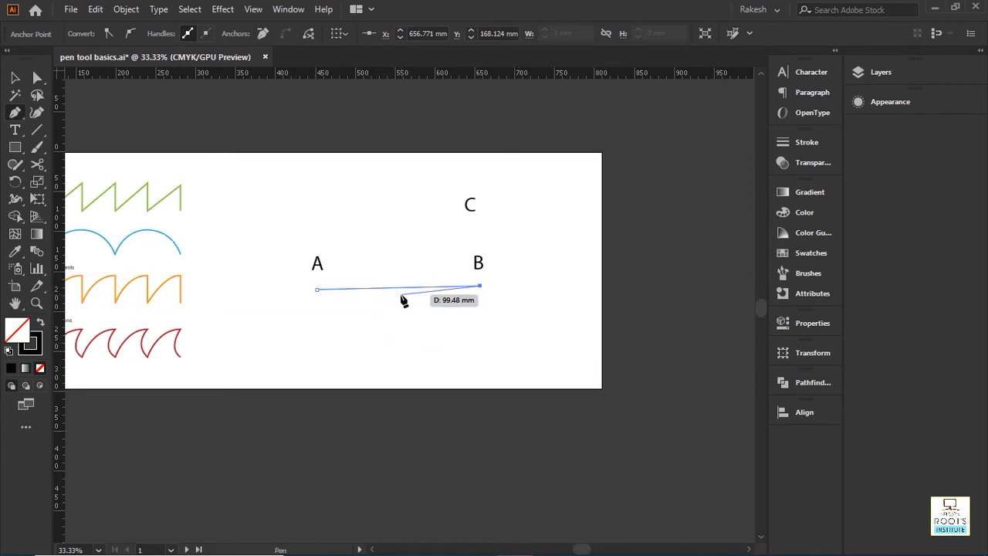
pyautogui.moveTo(393, 288); pyautogui.dragTo(393, 243)
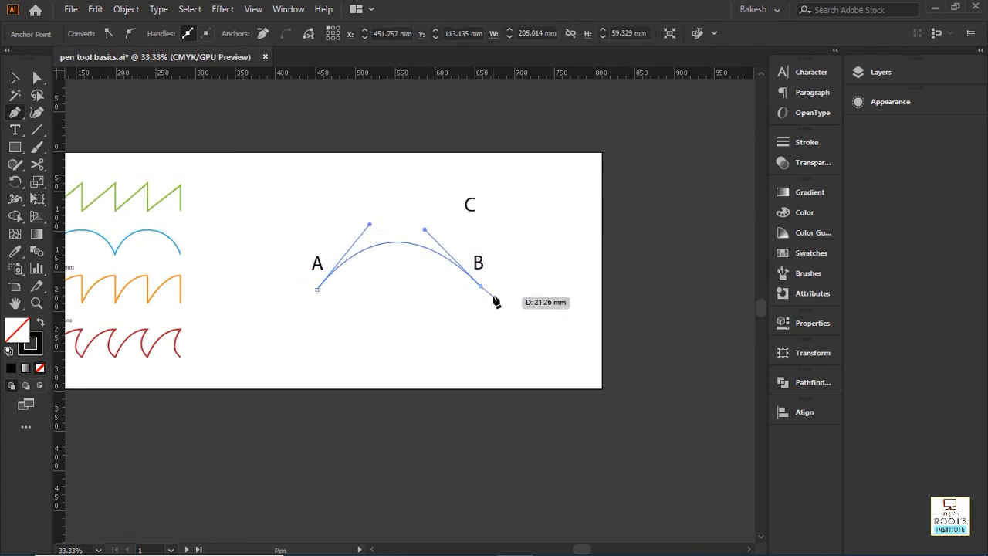
pyautogui.click(316, 289)
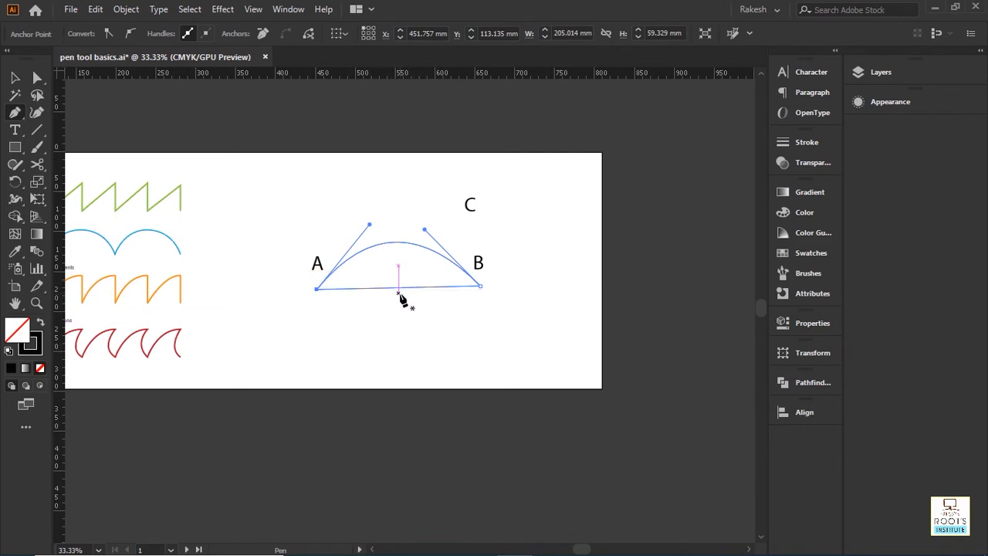
pyautogui.moveTo(394, 290); pyautogui.dragTo(400, 367)
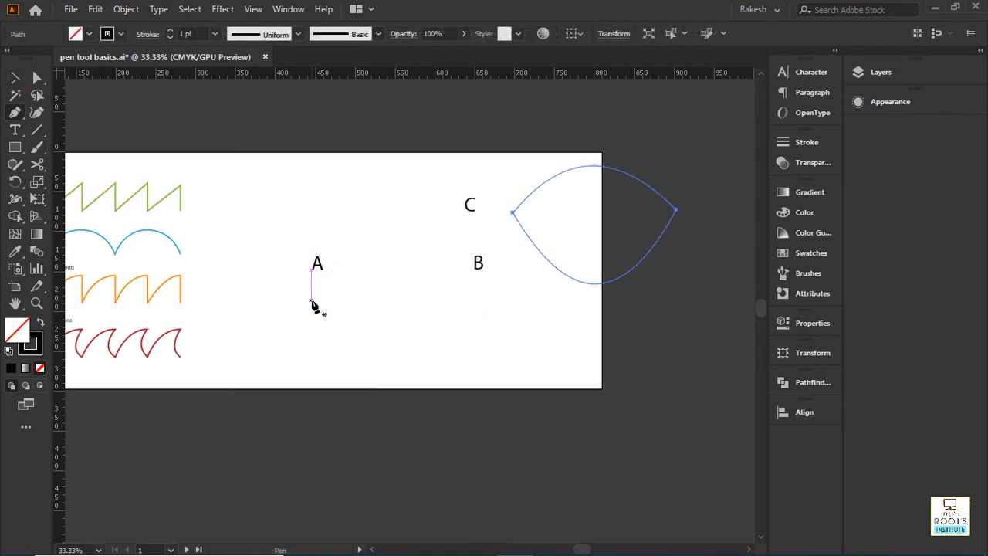
# Step: Draw a curve from below A to B, adjust its handle, close the path, and convert the anchor at B to a corner
pyautogui.click(311, 301)
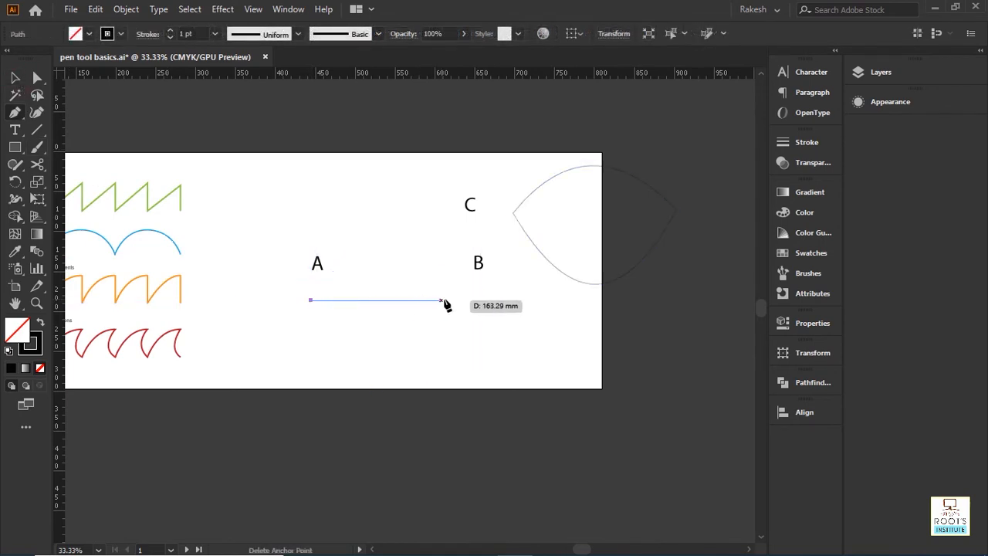
pyautogui.moveTo(475, 294); pyautogui.dragTo(417, 281)
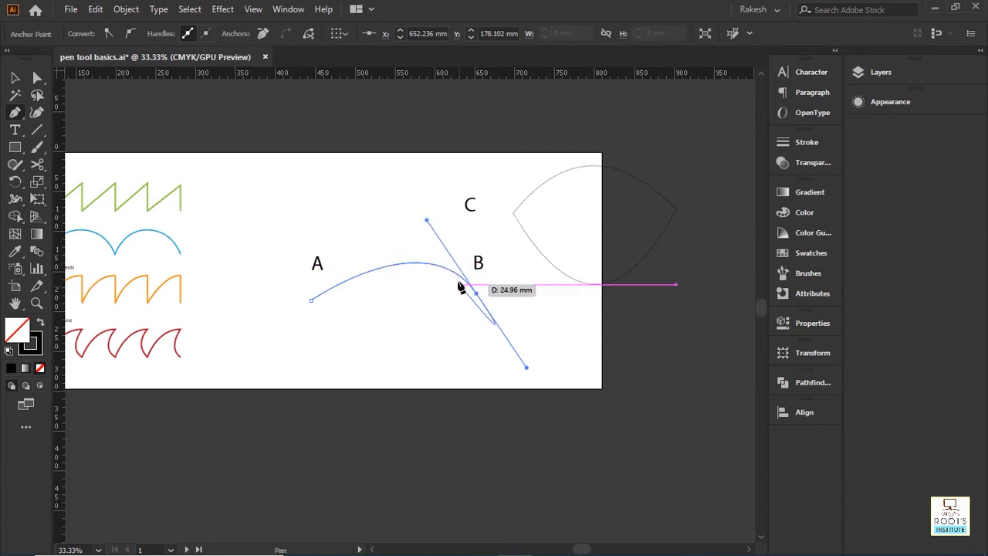
pyautogui.press('ctrl')
pyautogui.moveTo(427, 221); pyautogui.dragTo(454, 255)
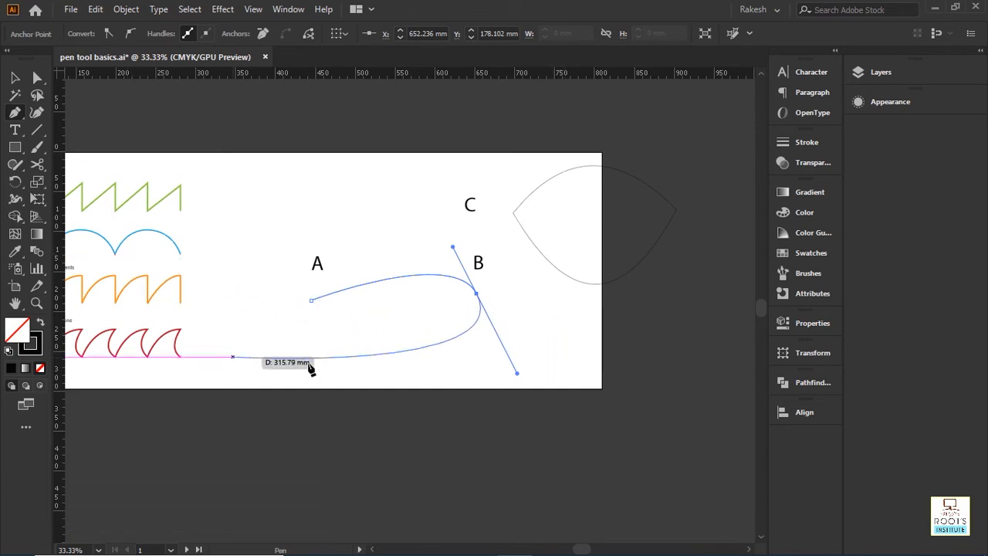
pyautogui.click(311, 300)
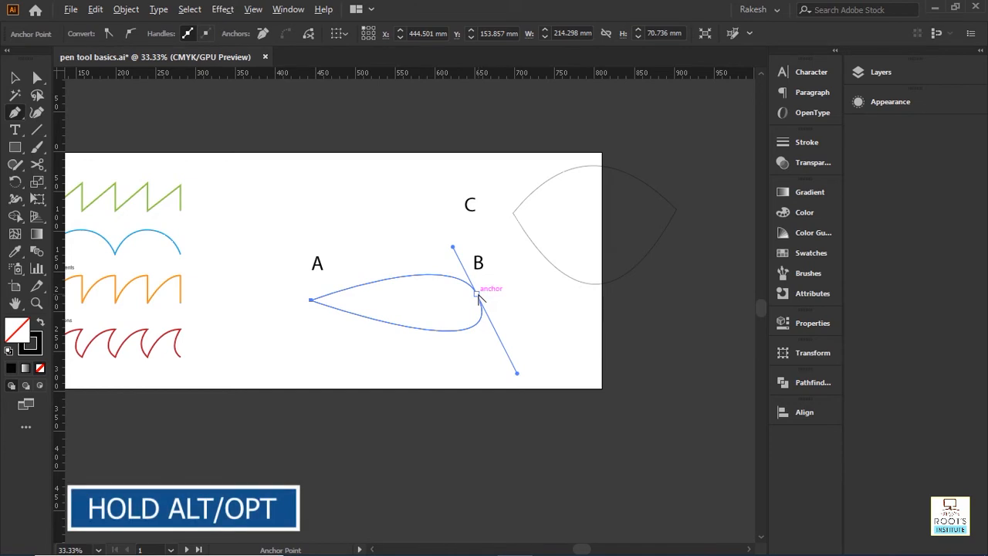
pyautogui.keyDown('alt'); pyautogui.click(476, 294); pyautogui.keyUp('alt')
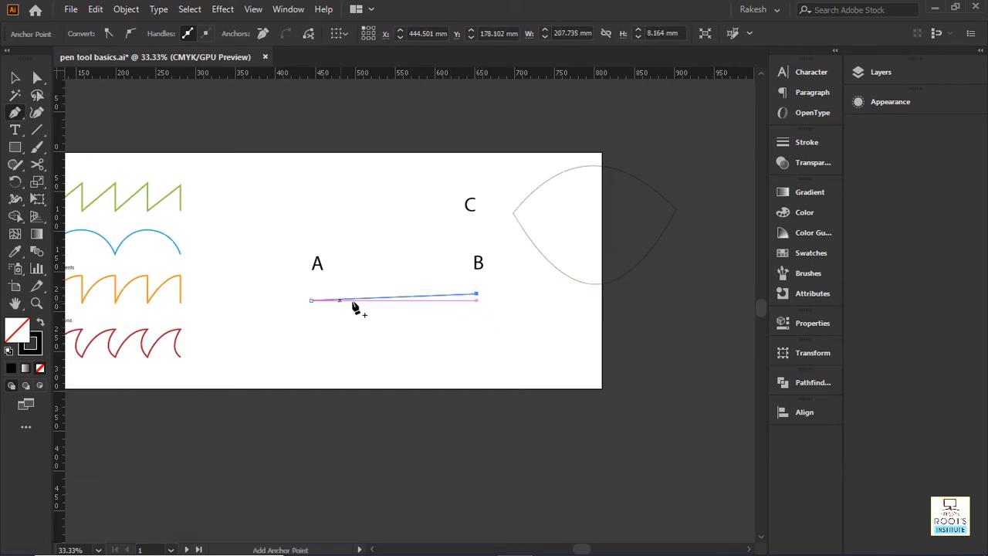
# Step: Undo the anchor conversion and path closure, extend the curve to a smooth point beyond B, and convert the anchor at B to a corner
pyautogui.hotkey('ctrl', 'z')
pyautogui.hotkey('ctrl', 'z')
pyautogui.moveTo(563, 303); pyautogui.dragTo(588, 352)
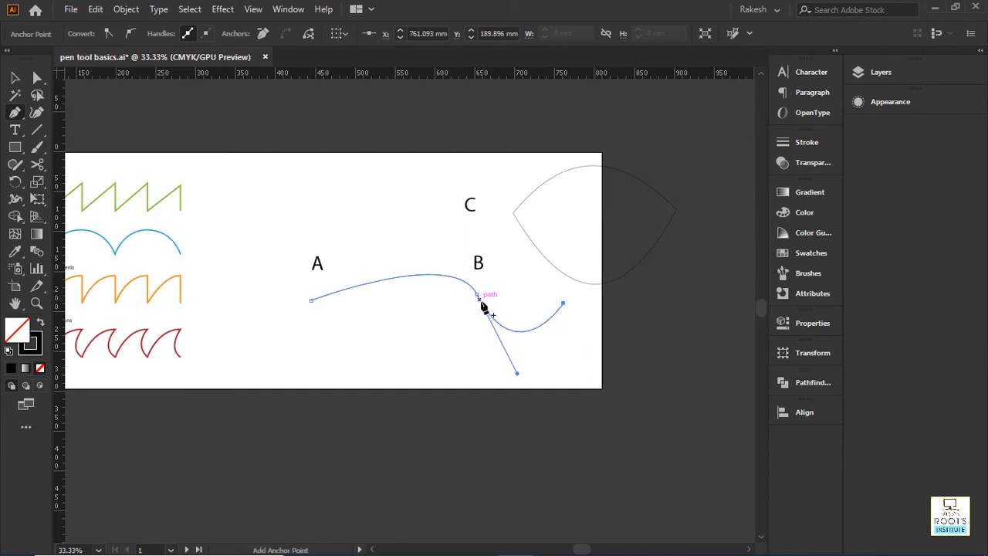
pyautogui.keyDown('alt'); pyautogui.click(477, 294); pyautogui.keyUp('alt')
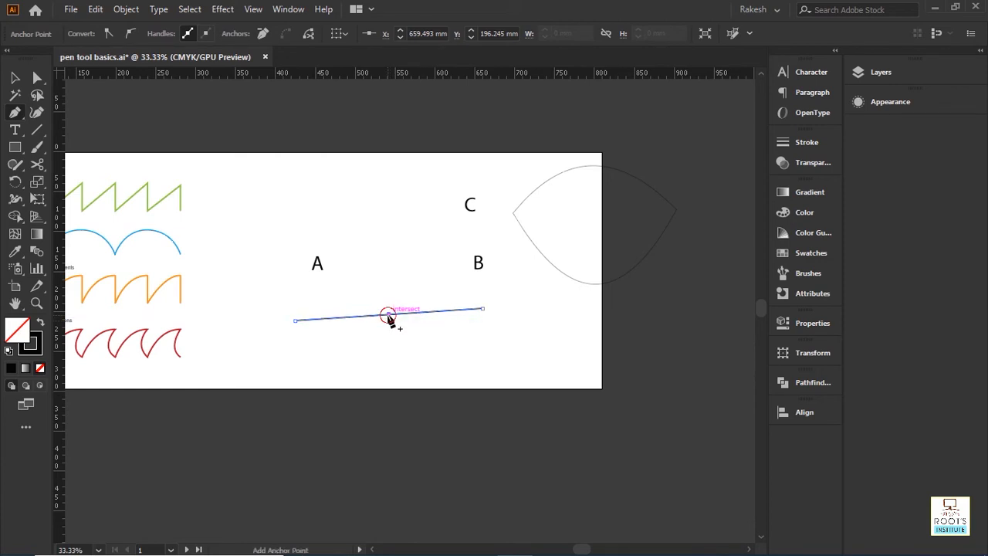
# Step: Add an anchor point midway along the straight line below A and B, raise it into a peak, and remove it
pyautogui.click(388, 314)
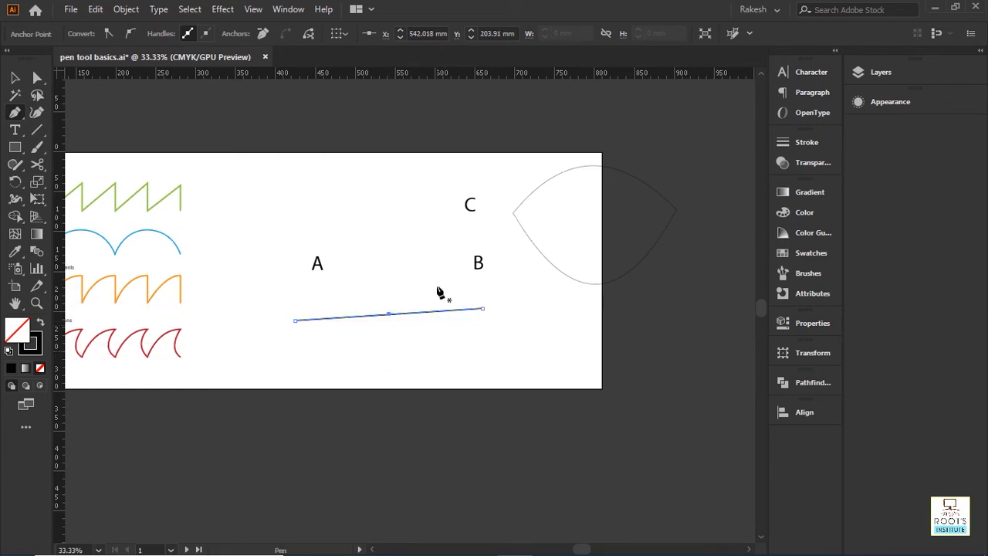
pyautogui.moveTo(388, 314); pyautogui.dragTo(388, 257)
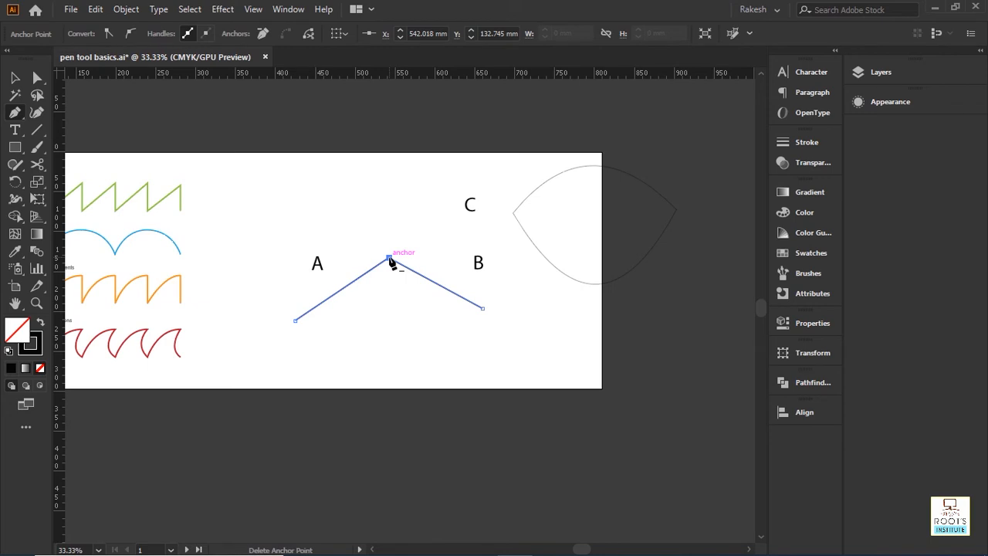
pyautogui.click(389, 259)
# Step: Delete all the practice paths together with the A, B and C labels
pyautogui.hotkey('ctrl', 'a')
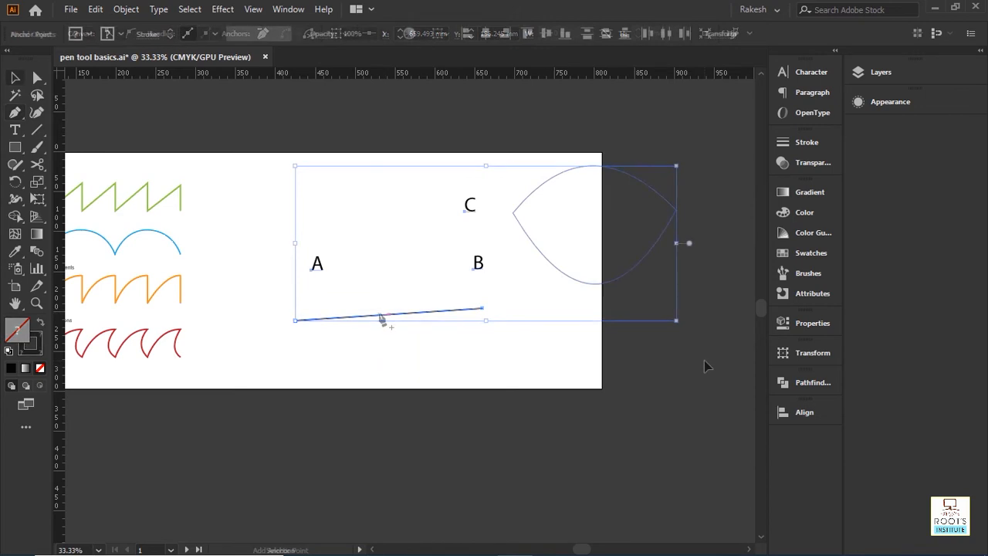
pyautogui.press('Delete')
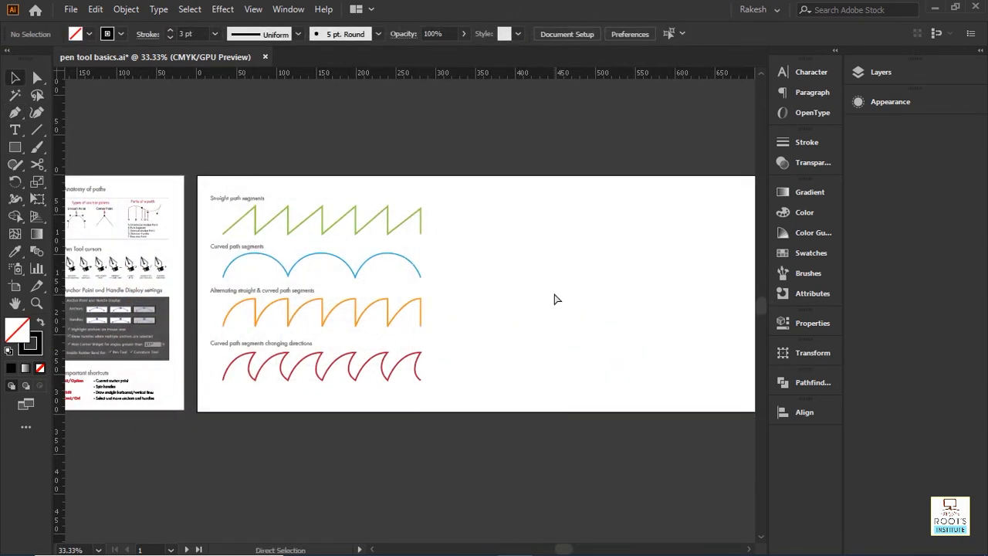
# Step: Continue the green straight-segment zigzag from its last anchor with five more teeth, aligned to the height of the existing ones
pyautogui.hotkey('ctrl', '=')
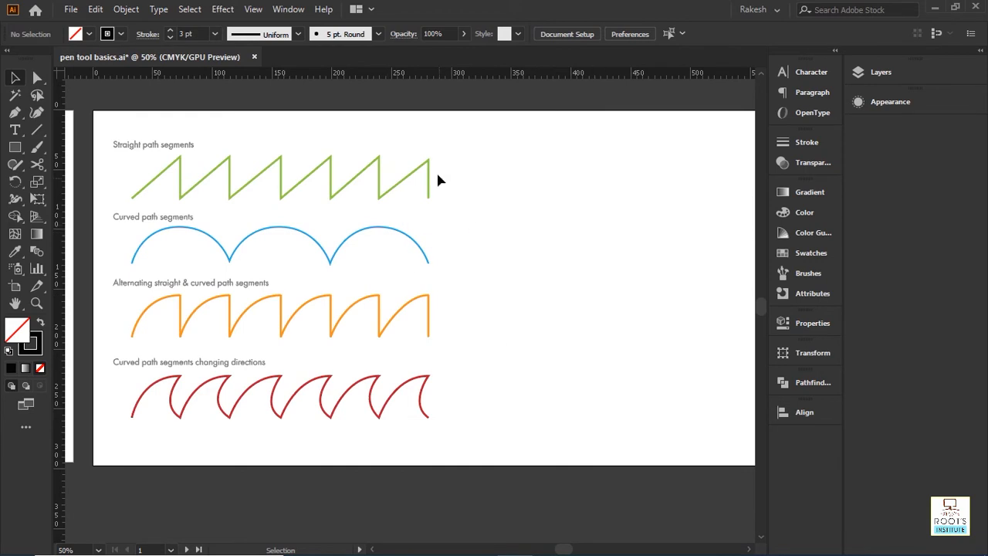
pyautogui.press('p')
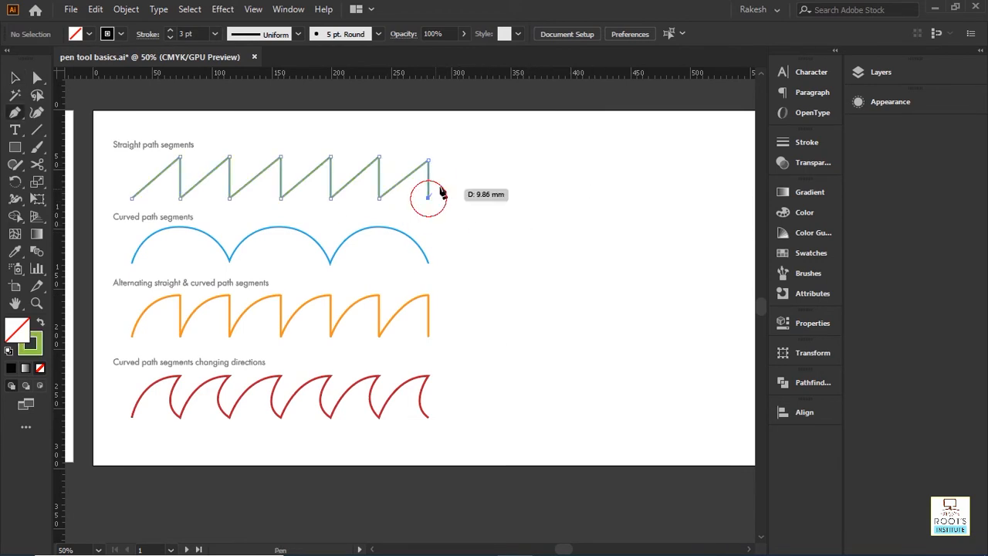
pyautogui.click(428, 197)
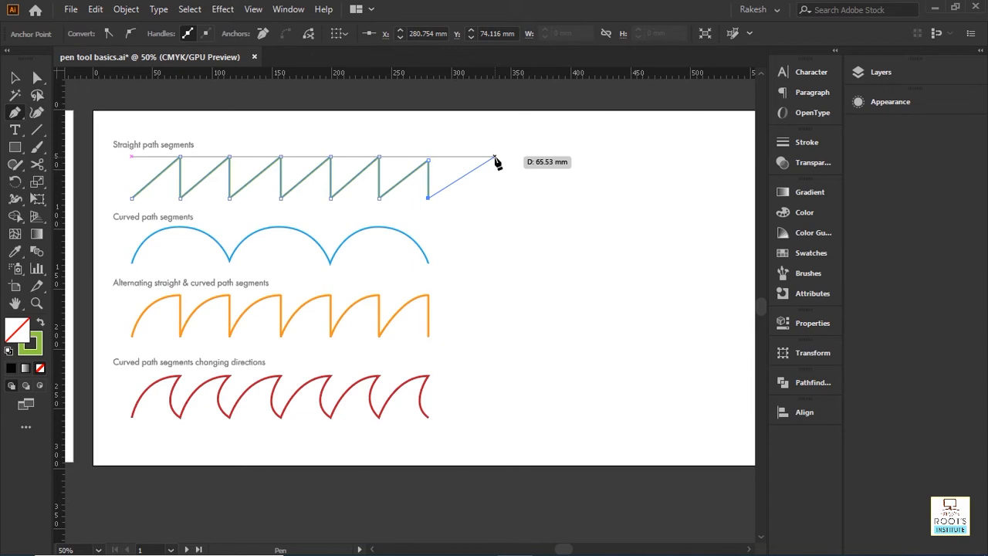
pyautogui.click(495, 158)
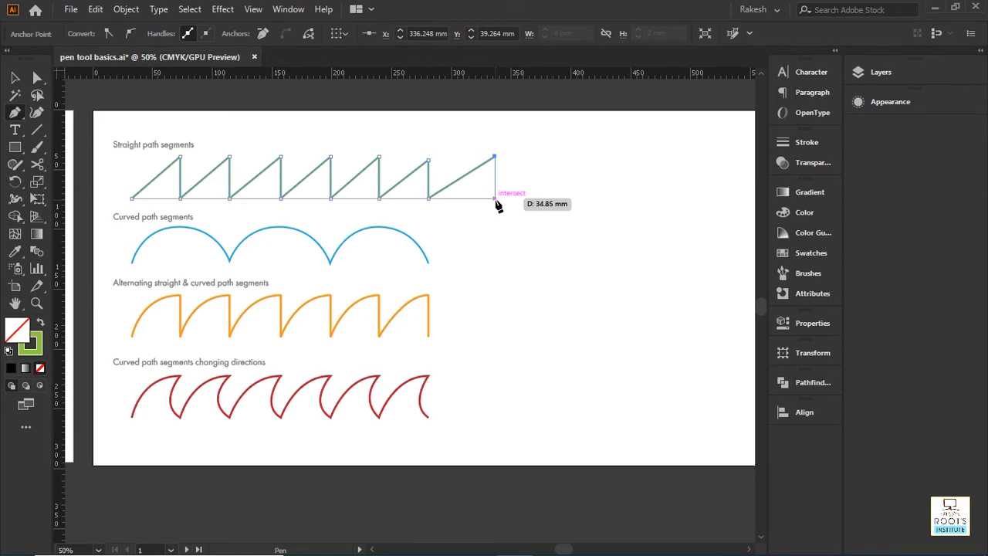
pyautogui.click(495, 198)
pyautogui.click(551, 157)
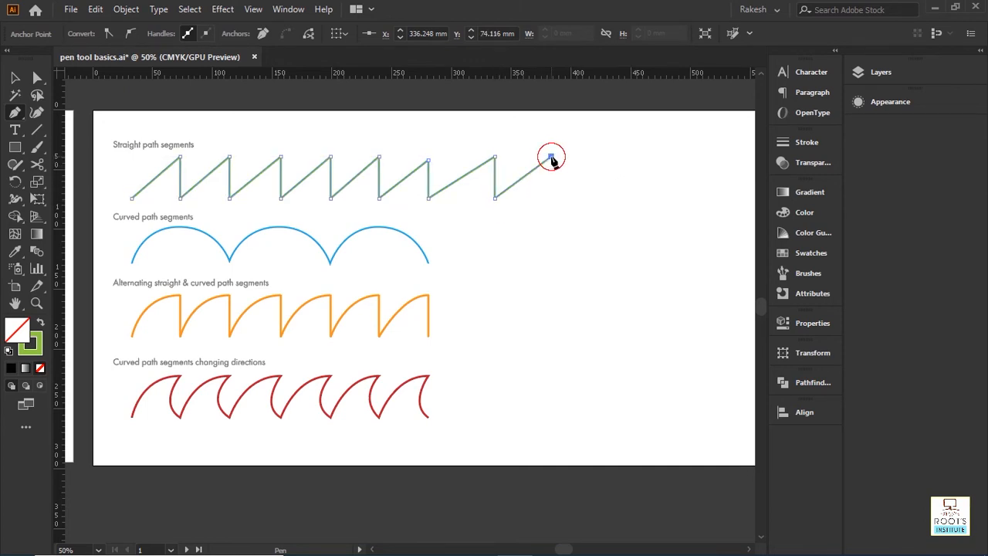
pyautogui.click(551, 199)
pyautogui.click(606, 158)
pyautogui.click(607, 199)
pyautogui.click(664, 157)
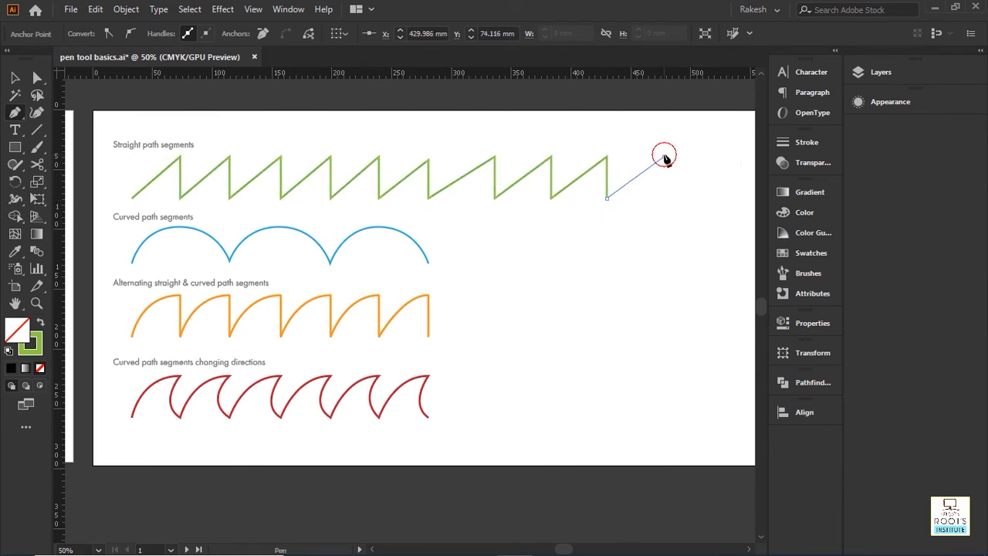
pyautogui.click(663, 199)
pyautogui.click(716, 157)
pyautogui.click(717, 198)
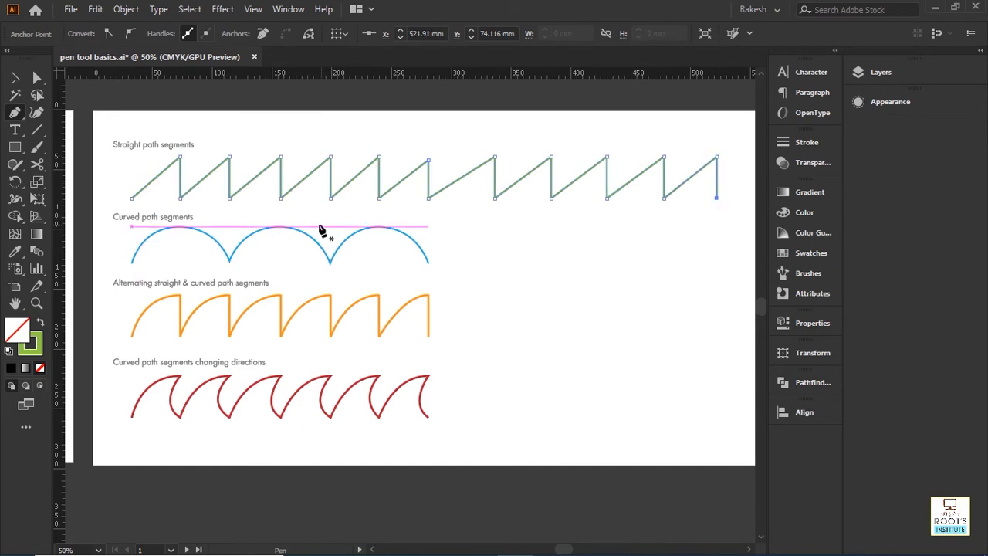
# Step: Continue the blue curved path from its last anchor with further wide arches, alternating smooth tops and corner points at the existing levels
pyautogui.click(428, 263)
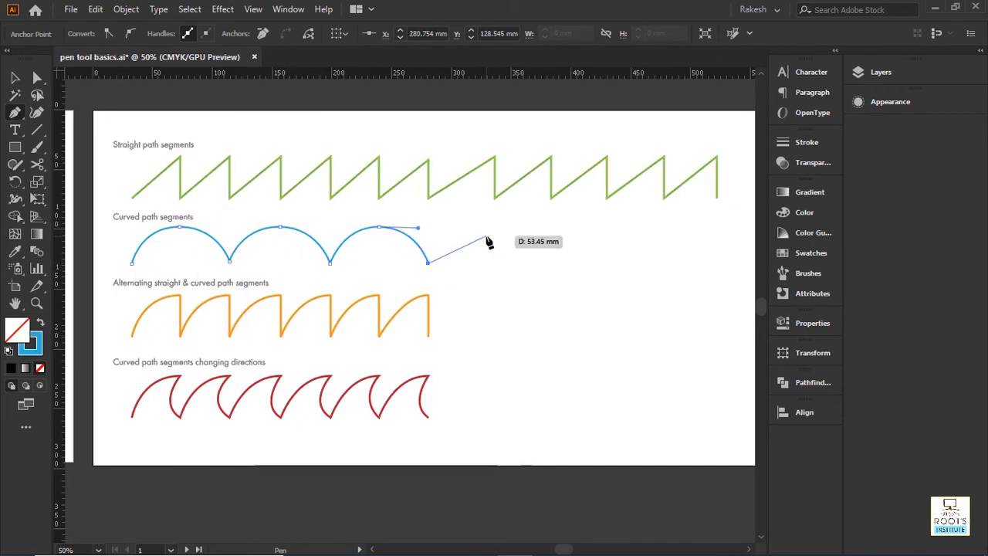
pyautogui.moveTo(490, 228); pyautogui.dragTo(544, 233)
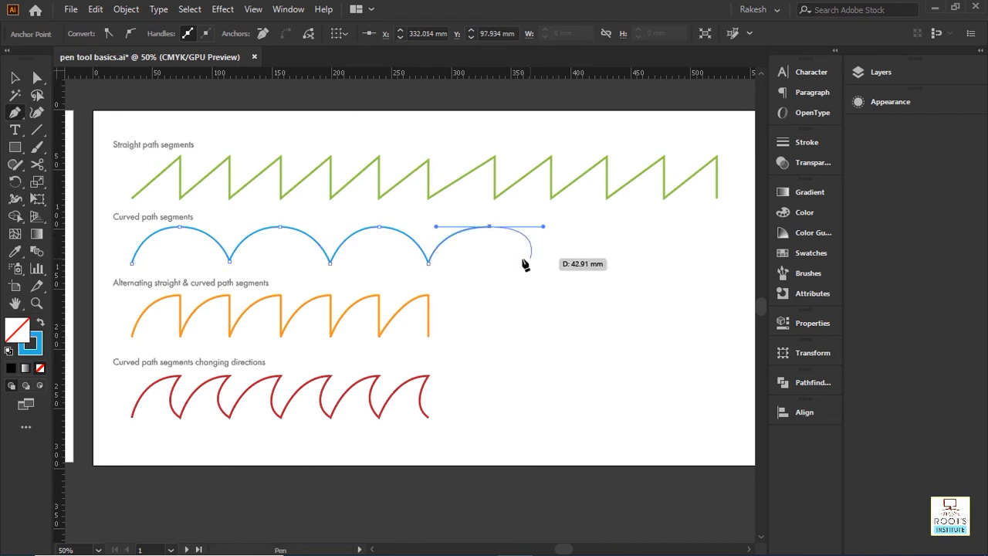
pyautogui.click(545, 264)
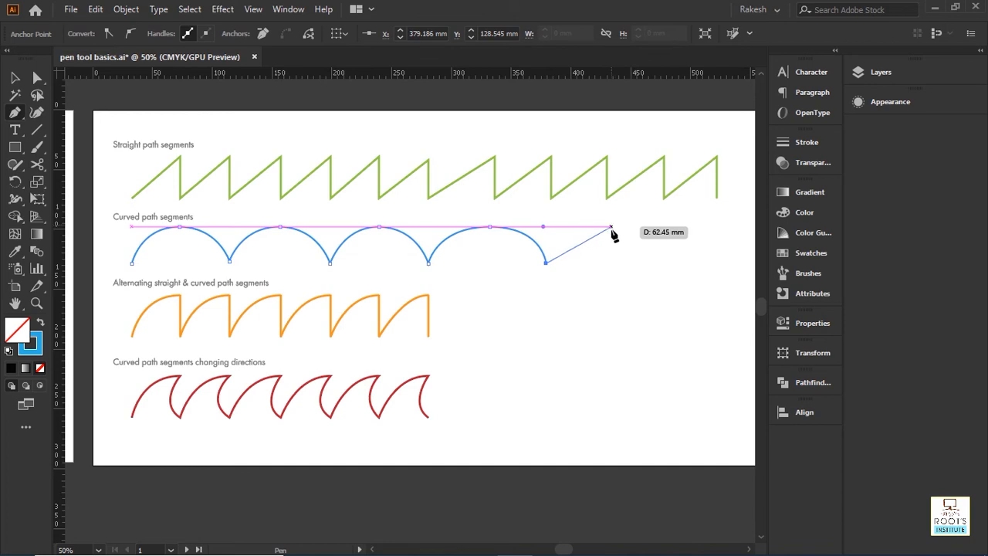
pyautogui.moveTo(619, 226); pyautogui.dragTo(662, 226)
pyautogui.click(680, 264)
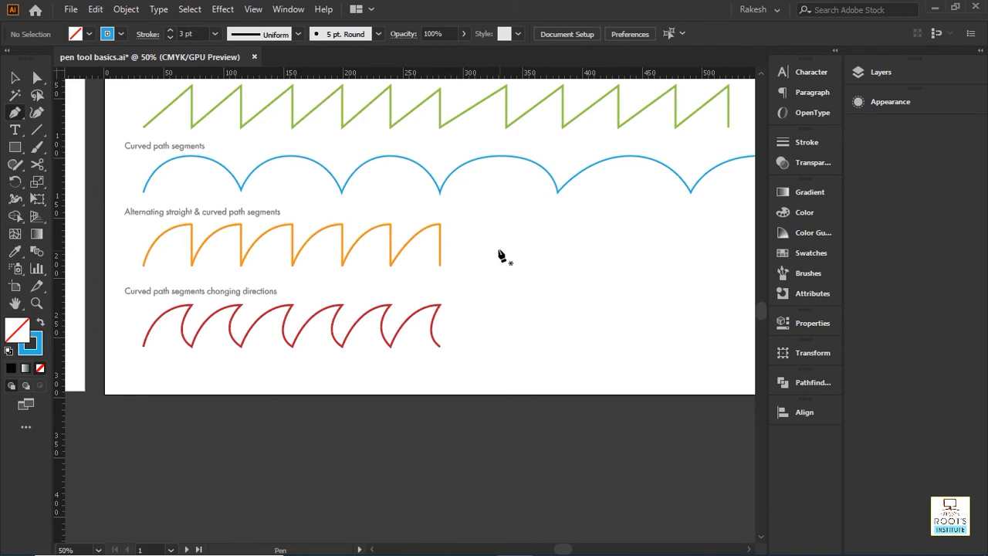
# Step: Extend the orange alternating path with one curved segment, retract the top anchor's outgoing handle, and add a vertical straight segment down to the baseline
pyautogui.click(440, 265)
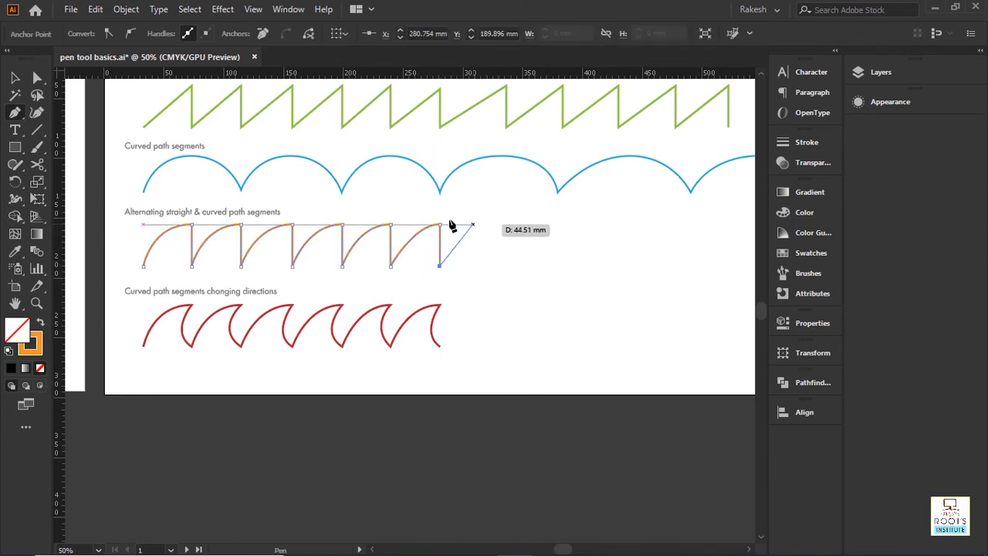
pyautogui.click(499, 225)
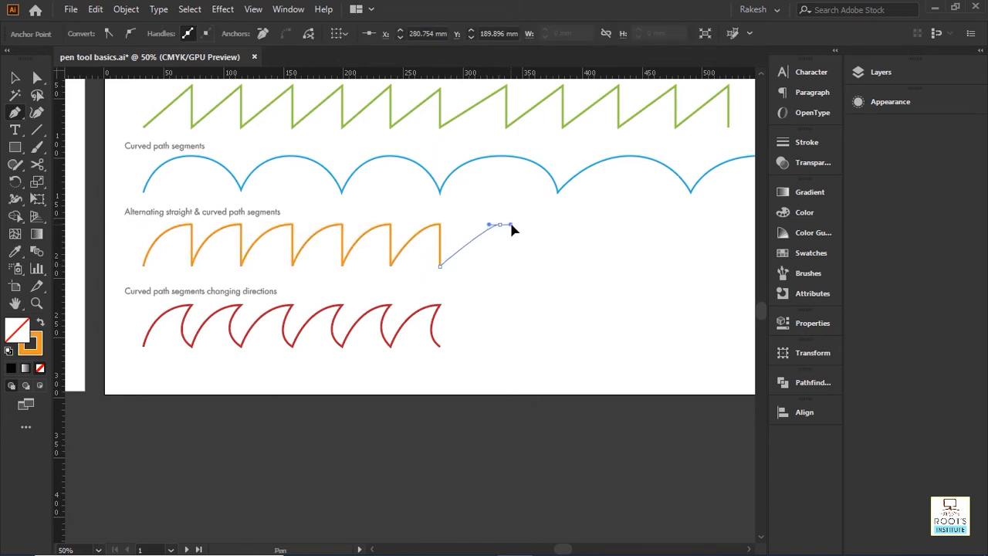
pyautogui.moveTo(523, 225); pyautogui.dragTo(536, 224)
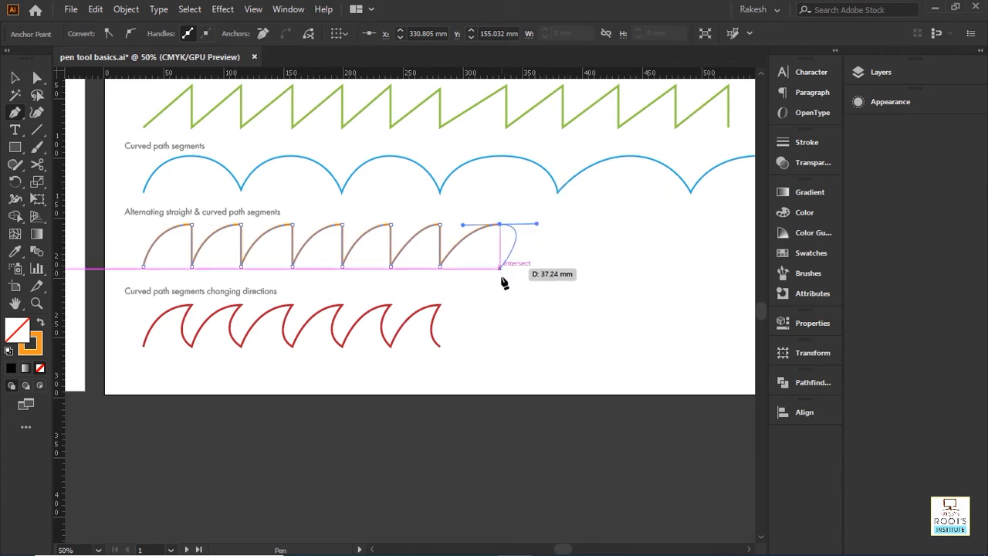
pyautogui.click(501, 224)
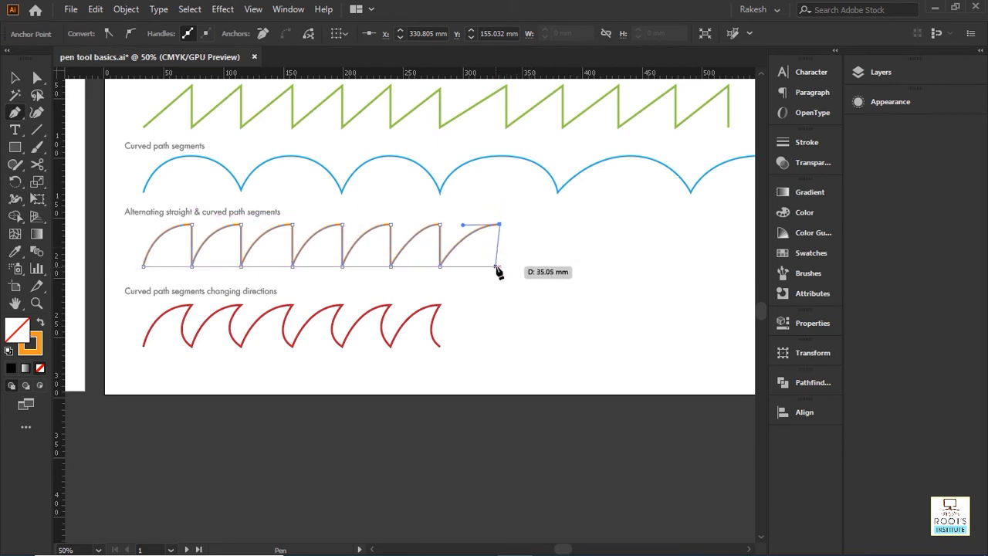
pyautogui.click(500, 267)
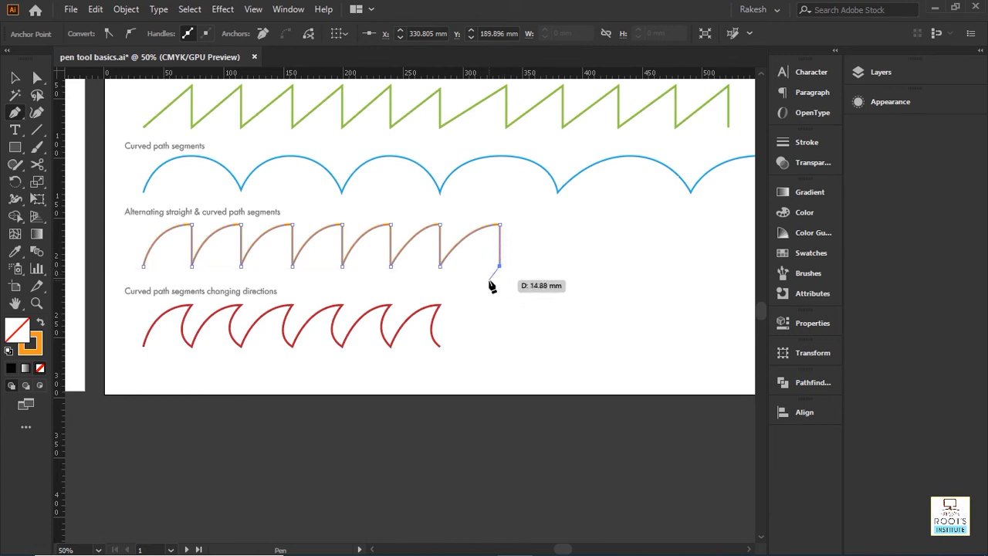
# Step: Add two more orange teeth, each a curved segment with the top anchor's outgoing handle retracted and a vertical straight segment to the baseline
pyautogui.moveTo(551, 225); pyautogui.dragTo(598, 226)
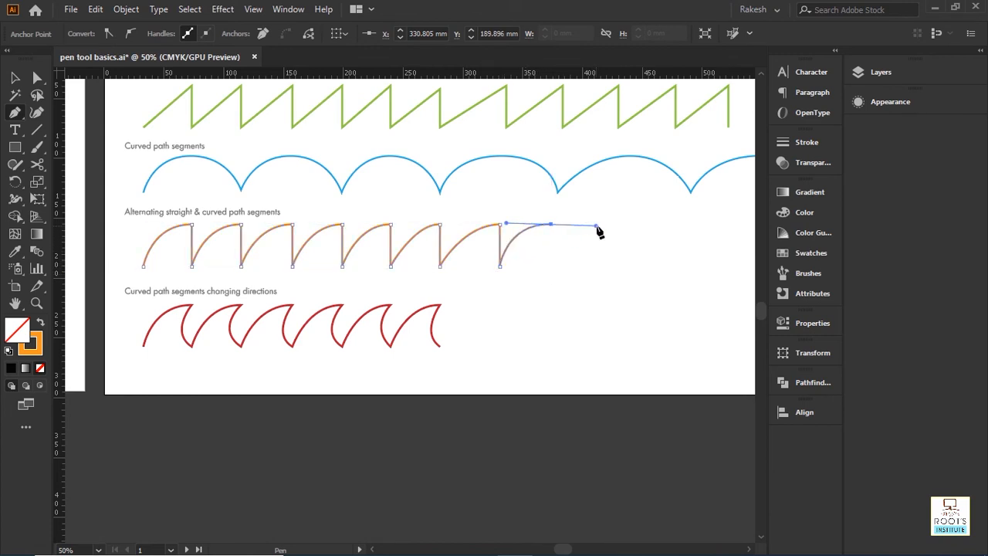
pyautogui.click(551, 225)
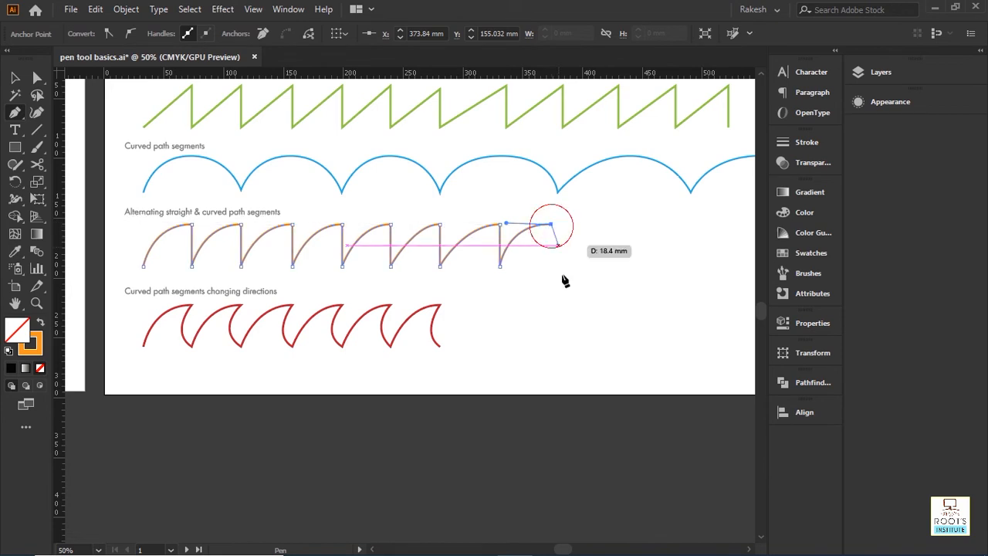
pyautogui.click(551, 267)
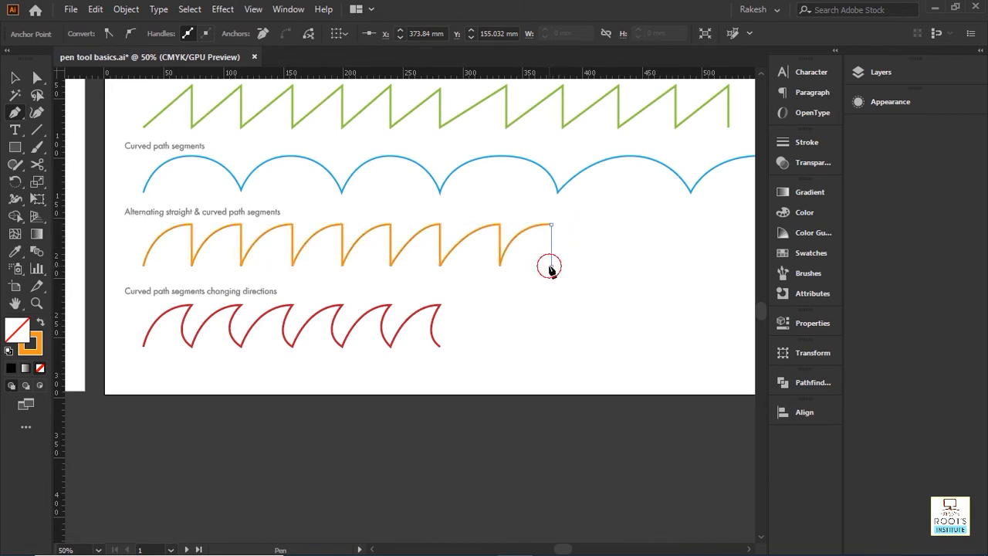
pyautogui.moveTo(602, 225); pyautogui.dragTo(643, 227)
pyautogui.moveTo(647, 225); pyautogui.dragTo(605, 253)
pyautogui.click(600, 267)
# Step: Draw another curved-and-vertical orange tooth, finish with one curved segment at the top level, and end the path
pyautogui.moveTo(652, 225); pyautogui.dragTo(687, 222)
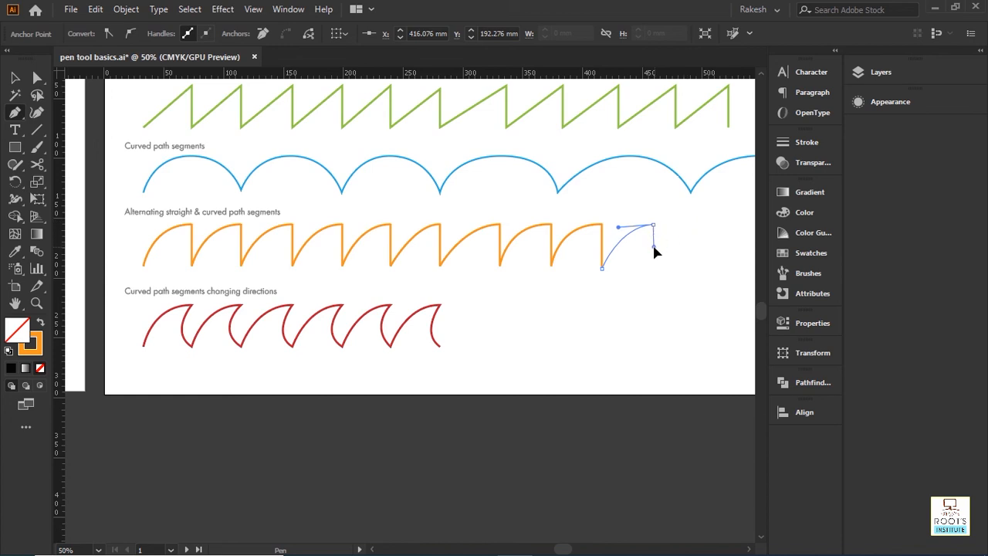
pyautogui.click(653, 267)
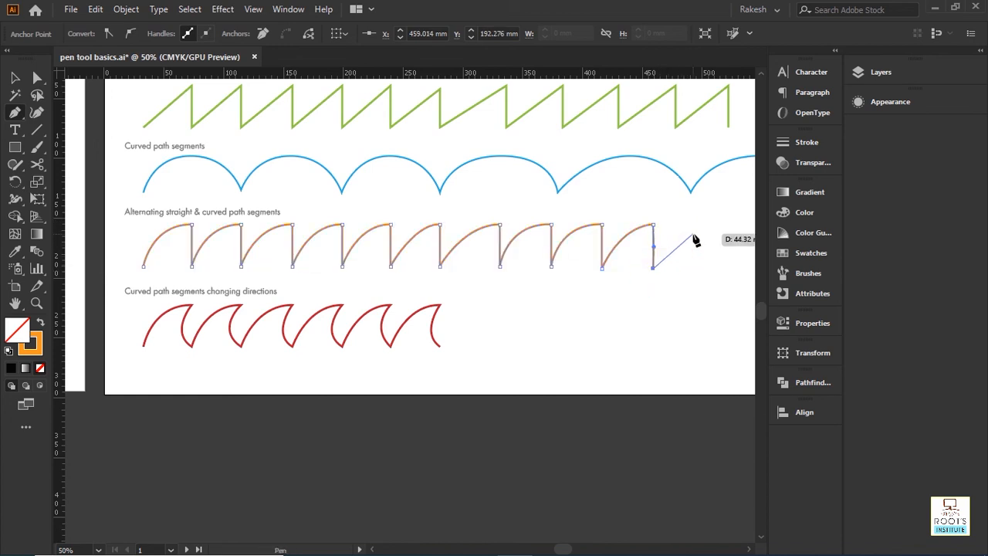
pyautogui.moveTo(695, 226); pyautogui.dragTo(714, 225)
pyautogui.moveTo(717, 226); pyautogui.dragTo(728, 223)
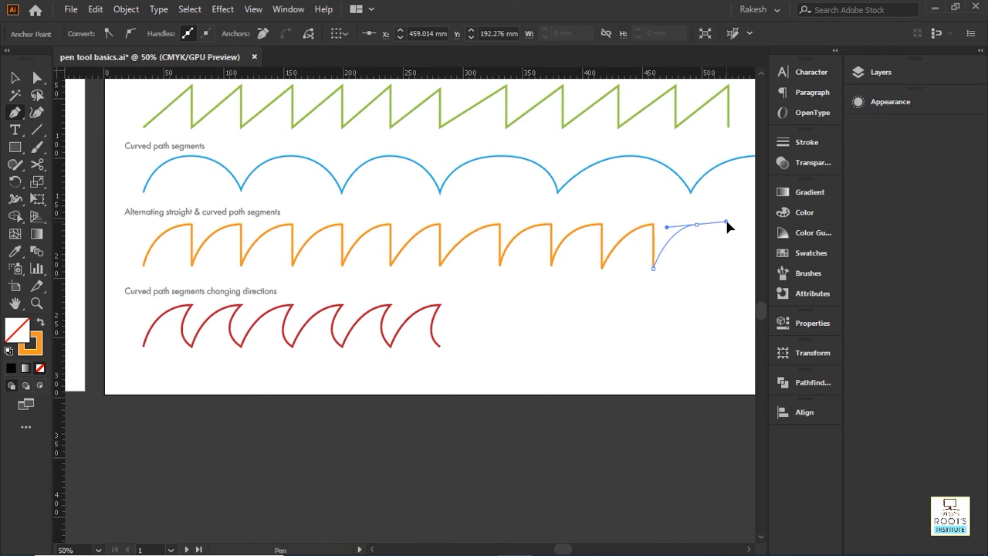
pyautogui.keyDown('ctrl'); pyautogui.click(728, 280); pyautogui.keyUp('ctrl')
# Step: Extend the red path from its last anchor with one wave of two opposing curves, retracting the outgoing handle at both new anchors
pyautogui.scroll(-2, 475, 297)
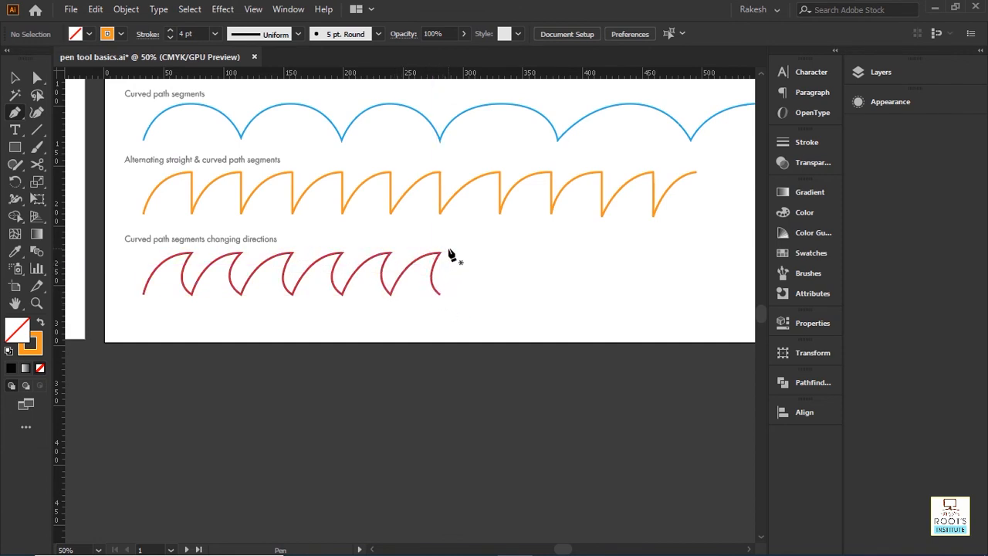
pyautogui.moveTo(440, 294); pyautogui.dragTo(518, 253)
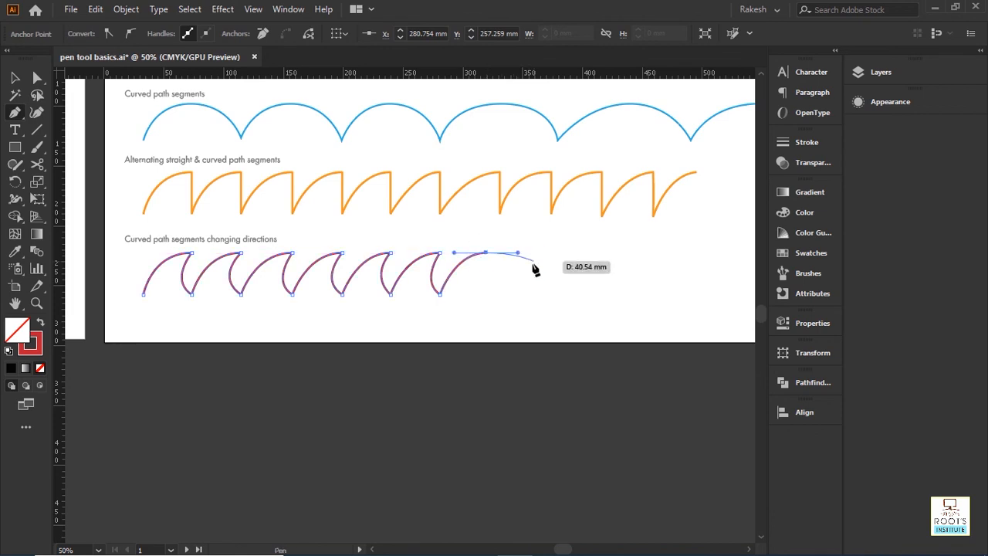
pyautogui.click(486, 253)
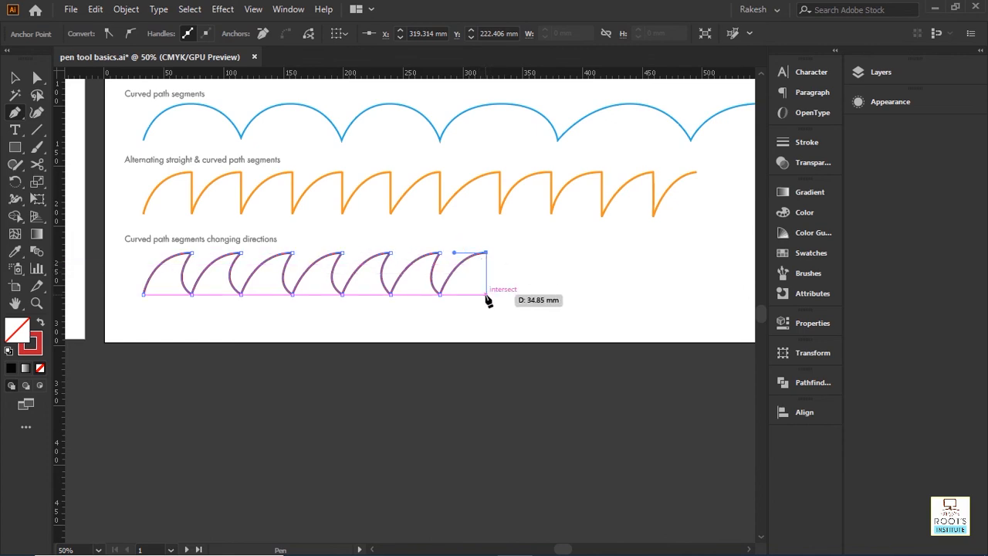
pyautogui.click(486, 295)
pyautogui.moveTo(493, 309); pyautogui.dragTo(507, 321)
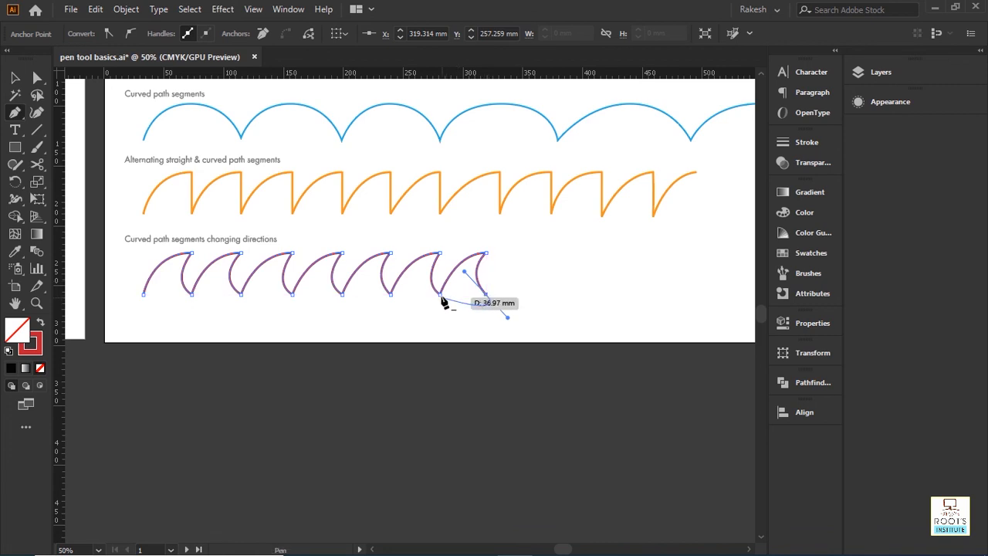
pyautogui.click(486, 294)
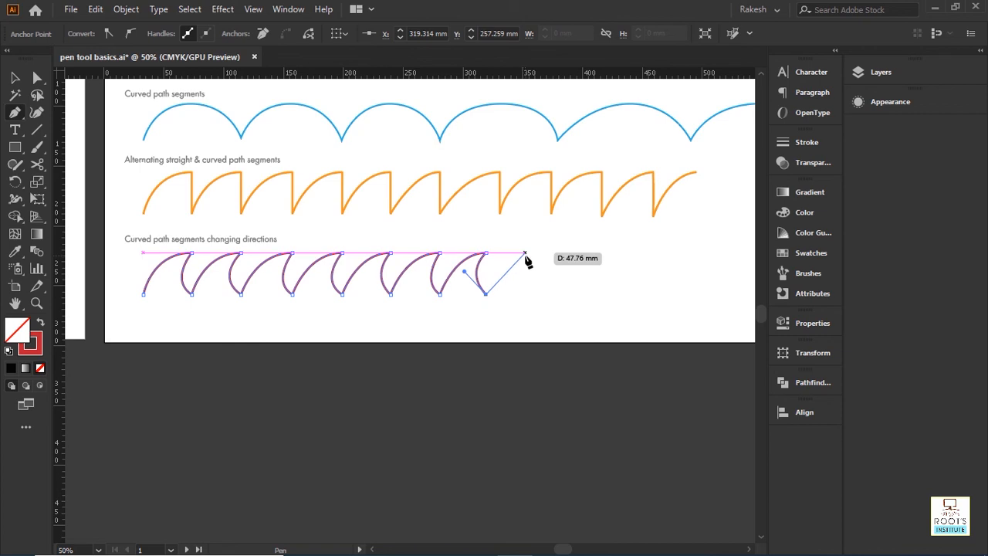
# Step: Add two more red waves at the existing top and bottom levels, turning each anchor into a corner before changing the curve's direction
pyautogui.moveTo(527, 253); pyautogui.dragTo(564, 251)
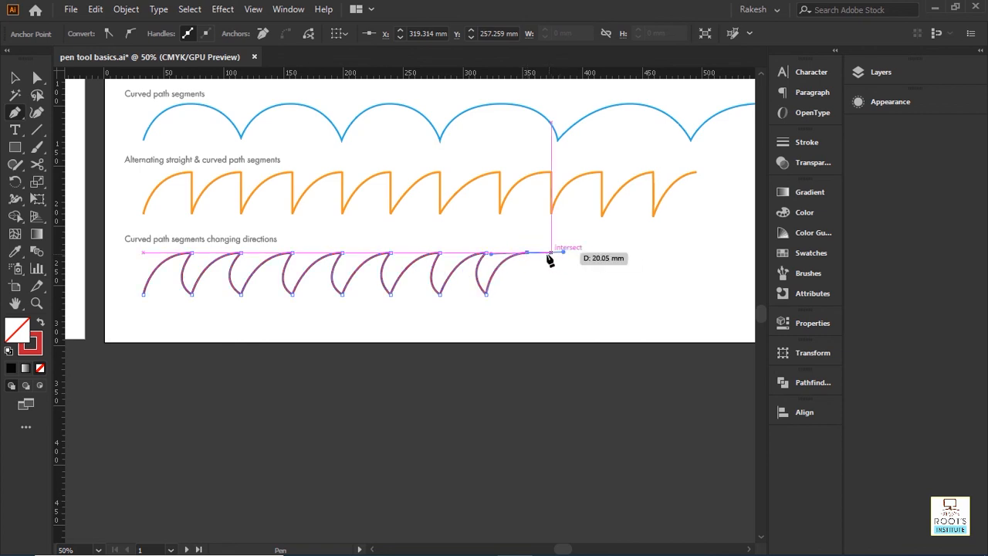
pyautogui.click(528, 252)
pyautogui.moveTo(527, 294); pyautogui.dragTo(547, 325)
pyautogui.click(528, 294)
pyautogui.click(563, 254)
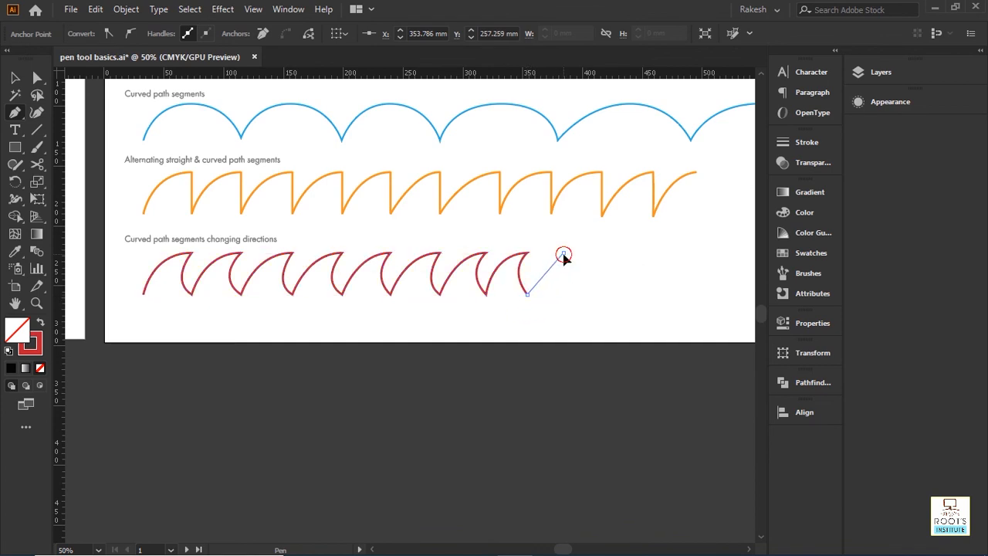
pyautogui.click(563, 253)
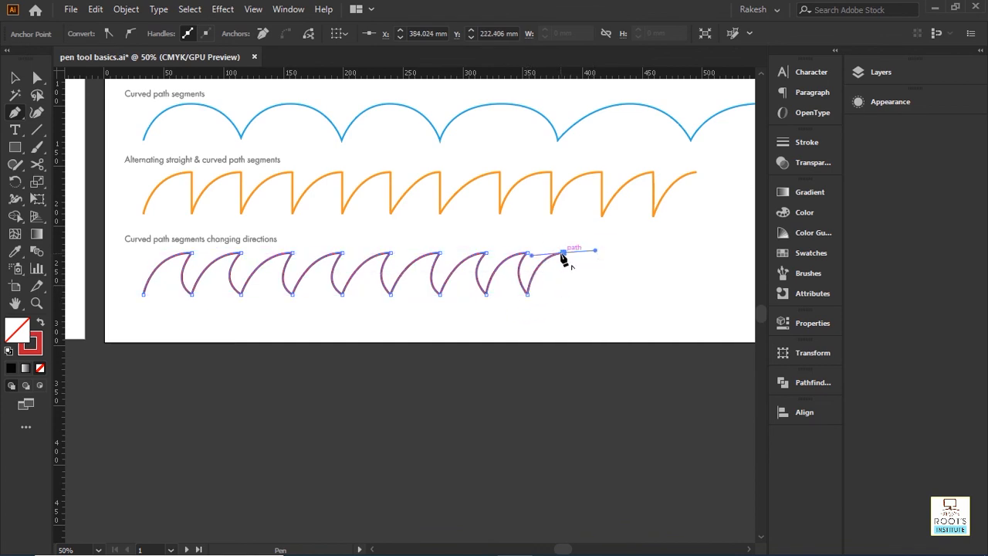
pyautogui.moveTo(564, 294); pyautogui.dragTo(582, 321)
# Step: Continue the red path with further direction-changing waves, redirecting the outgoing handles at the corners, to a bottom anchor at about X 489 mm
pyautogui.moveTo(609, 252); pyautogui.dragTo(596, 273)
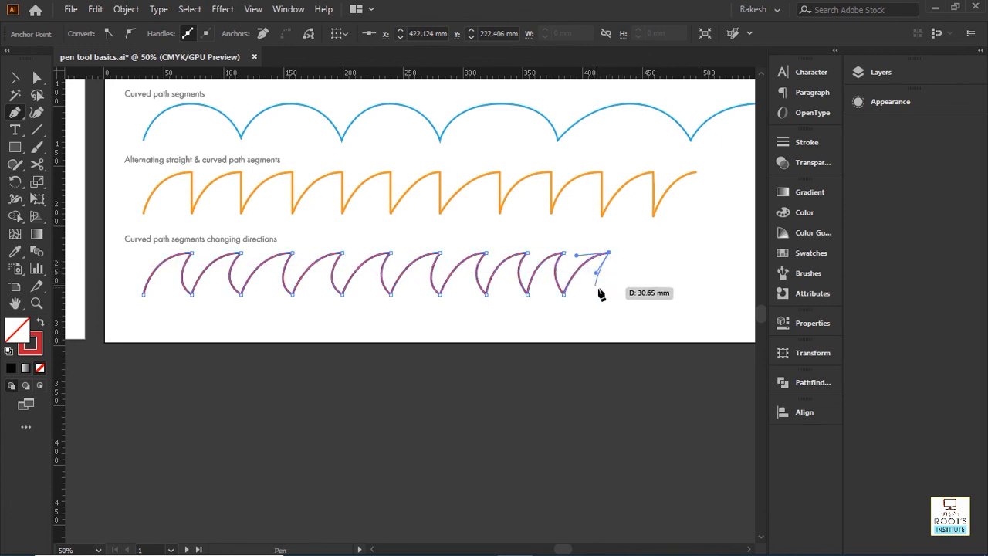
pyautogui.moveTo(609, 294); pyautogui.dragTo(625, 316)
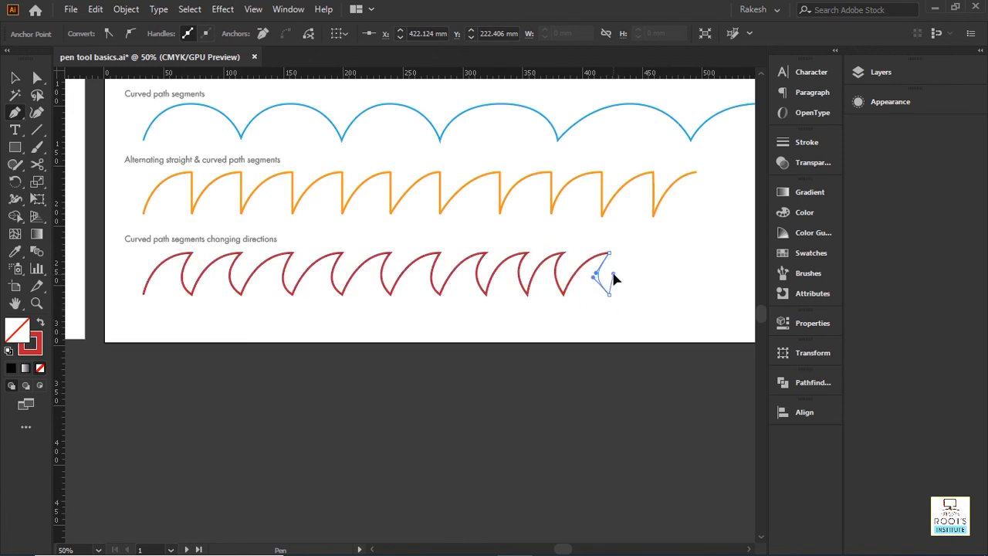
pyautogui.moveTo(648, 252); pyautogui.dragTo(670, 250)
pyautogui.moveTo(648, 294); pyautogui.dragTo(662, 309)
pyautogui.moveTo(664, 269); pyautogui.dragTo(664, 269)
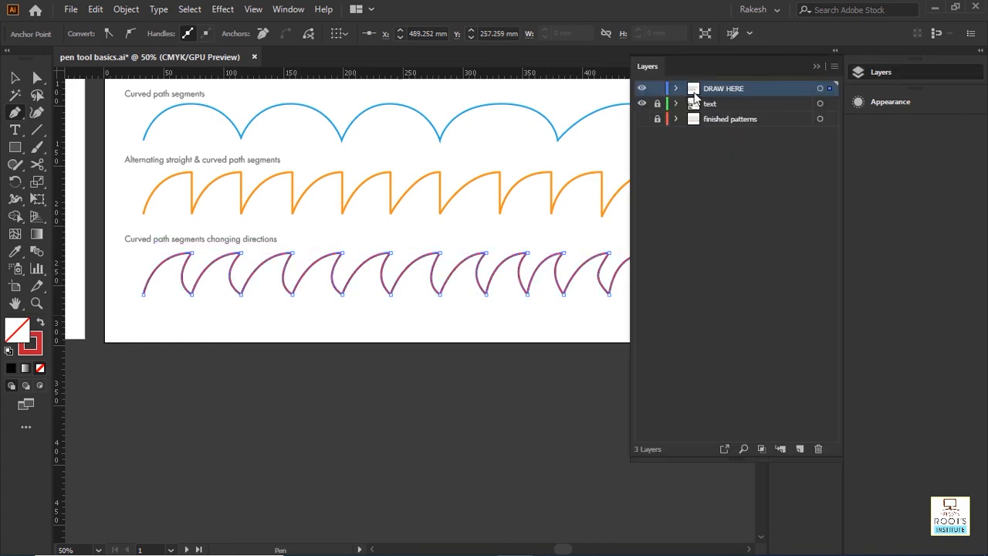
# Step: Hide the DRAW HERE layer and show the finished patterns layer to examine the reference versions of all four paths
pyautogui.click(643, 90)
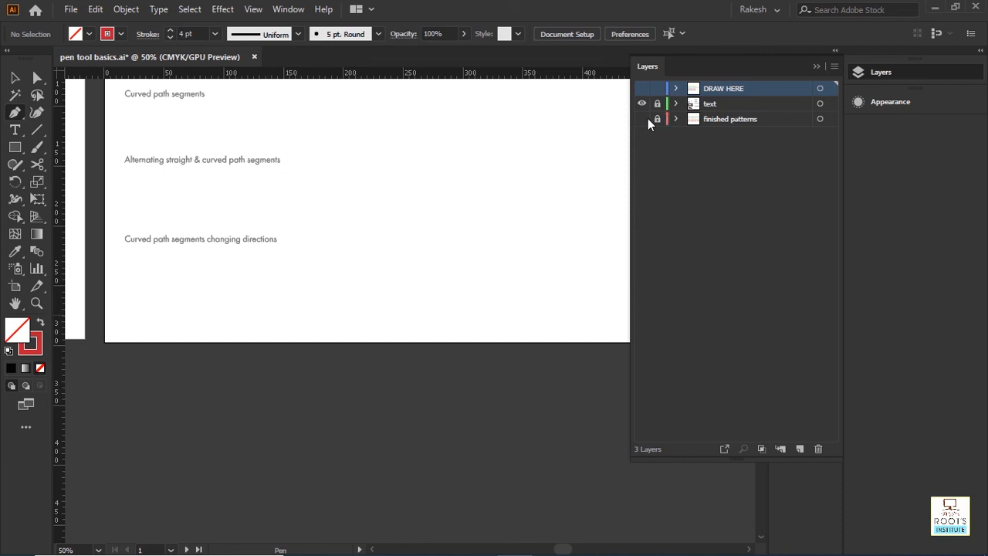
pyautogui.click(644, 120)
pyautogui.click(816, 66)
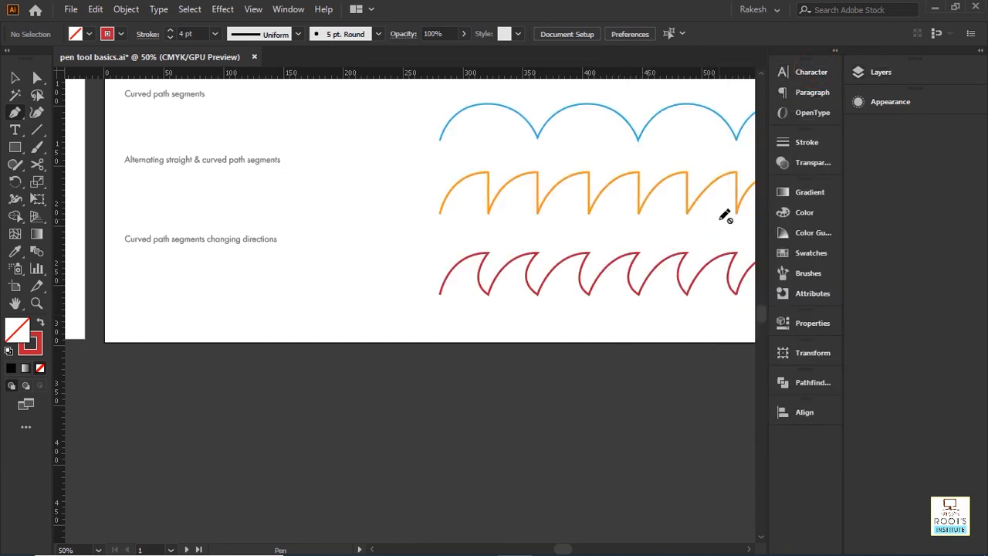
pyautogui.moveTo(686, 290); pyautogui.dragTo(364, 417)
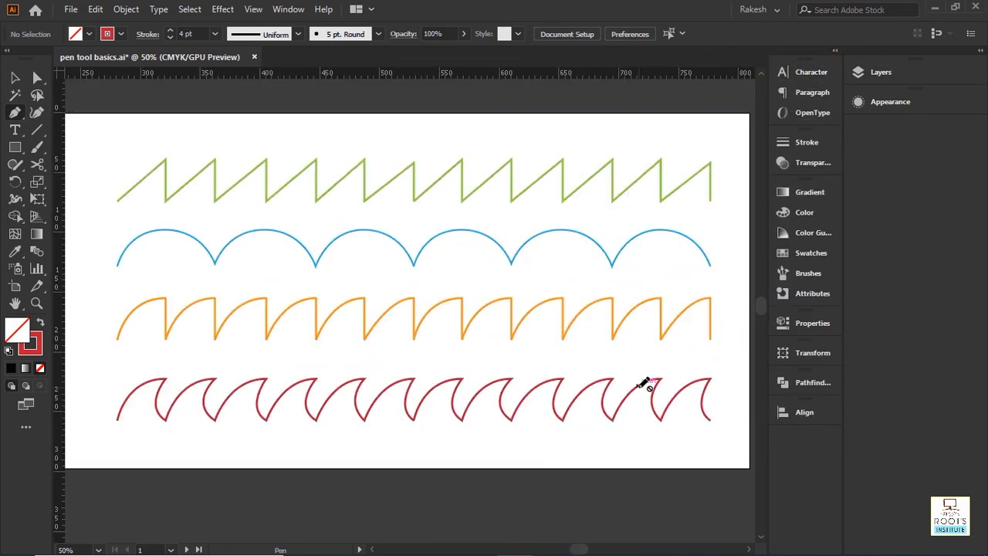